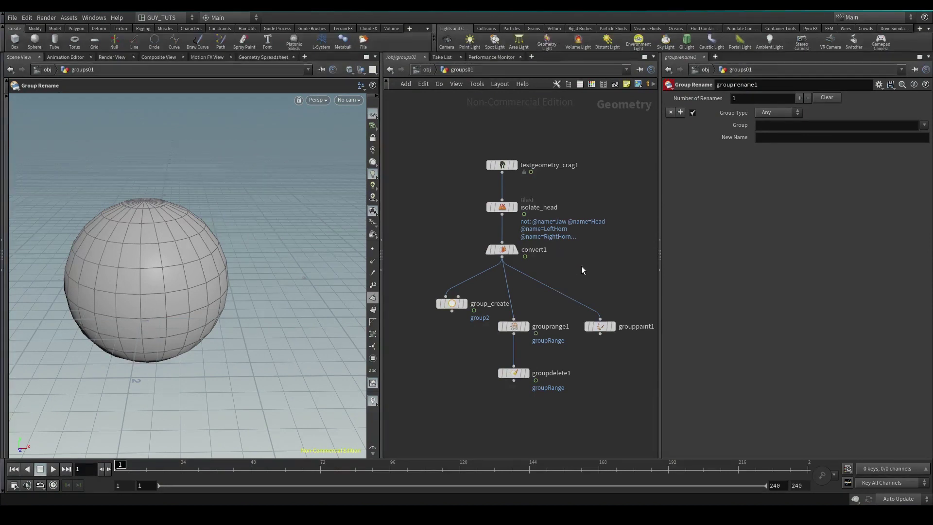
# Display the output of the convert1 node in the viewport
pyautogui.moveTo(588, 266); pyautogui.dragTo(565, 259, button='middle')
pyautogui.moveTo(533, 132); pyautogui.dragTo(466, 254)
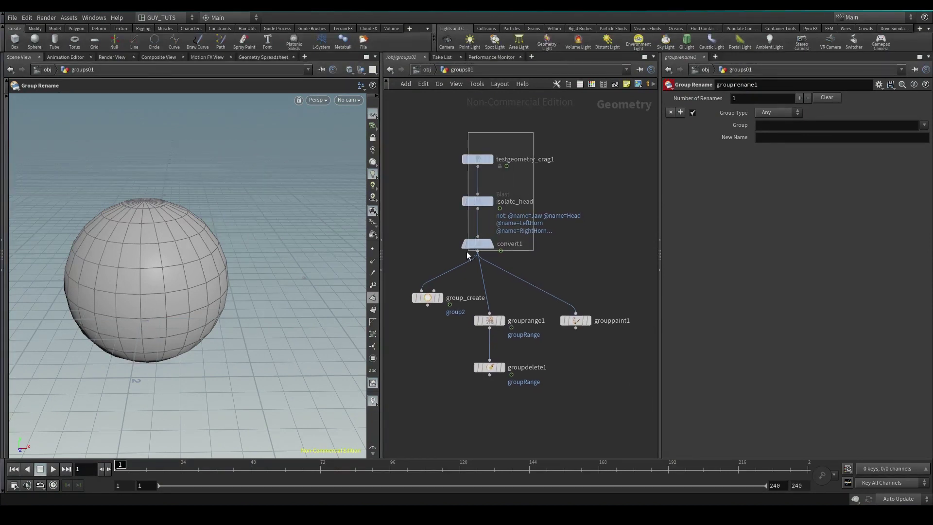
pyautogui.scroll(5, 533, 267)
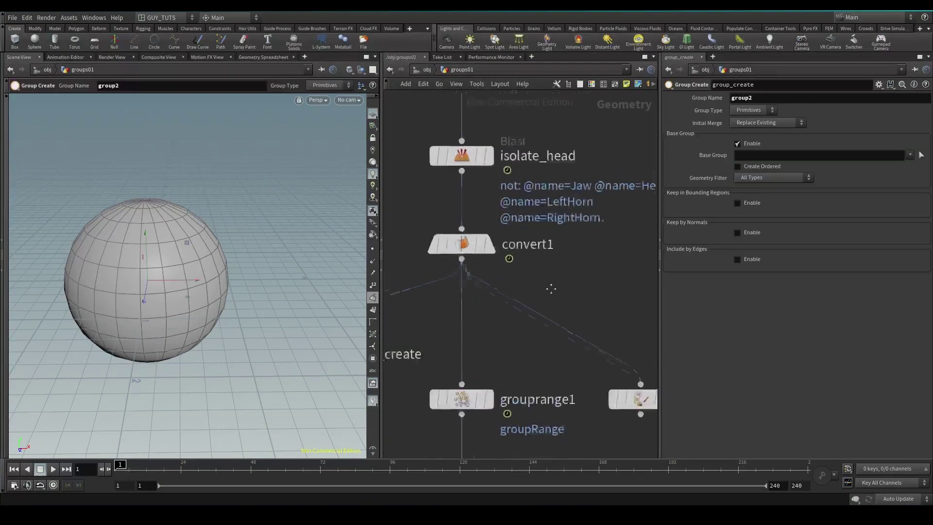
pyautogui.moveTo(552, 287); pyautogui.dragTo(587, 375, button='middle')
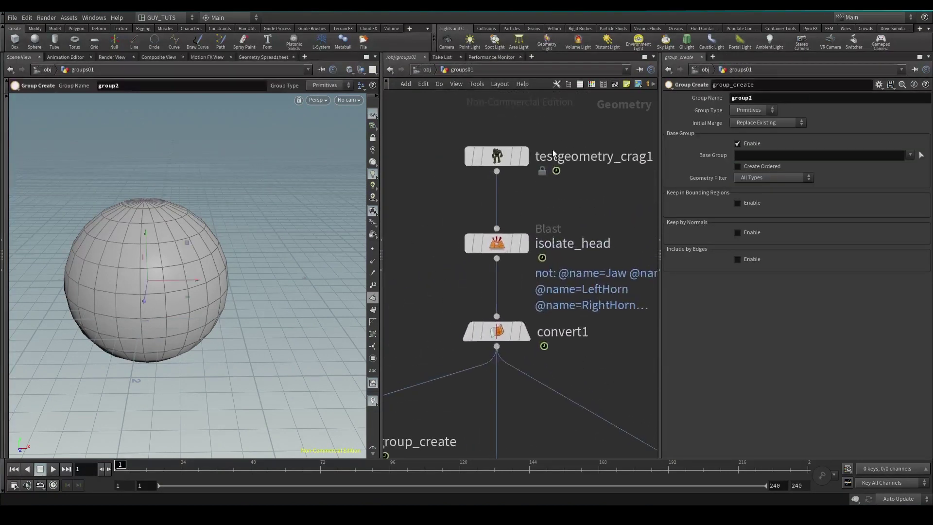
pyautogui.click(523, 334)
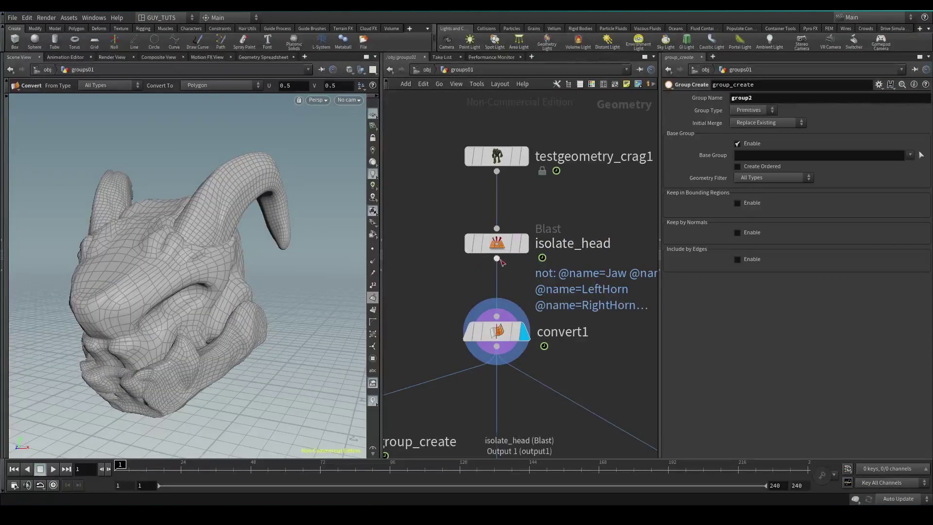
# Inspect the settings of the isolate_head Blast node and the convert1 node
pyautogui.click(497, 243)
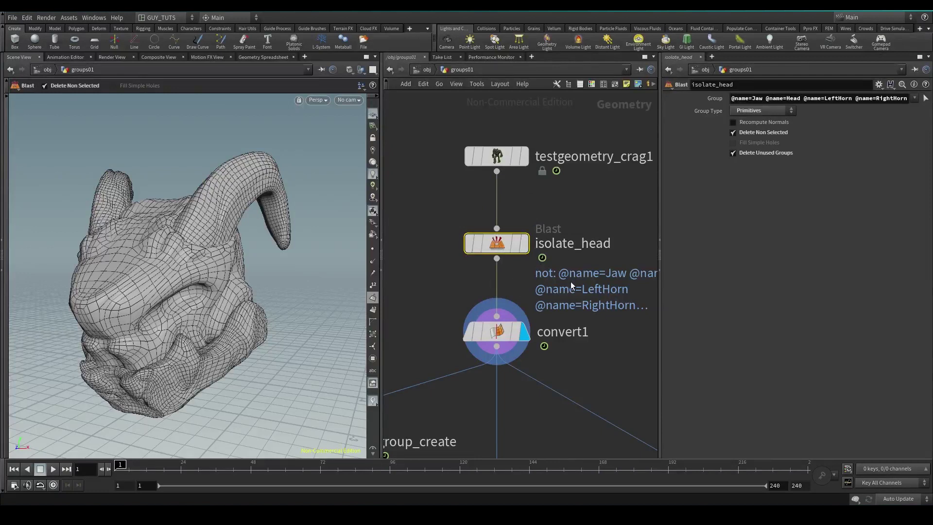
pyautogui.moveTo(571, 285); pyautogui.dragTo(555, 209, button='middle')
pyautogui.click(481, 257)
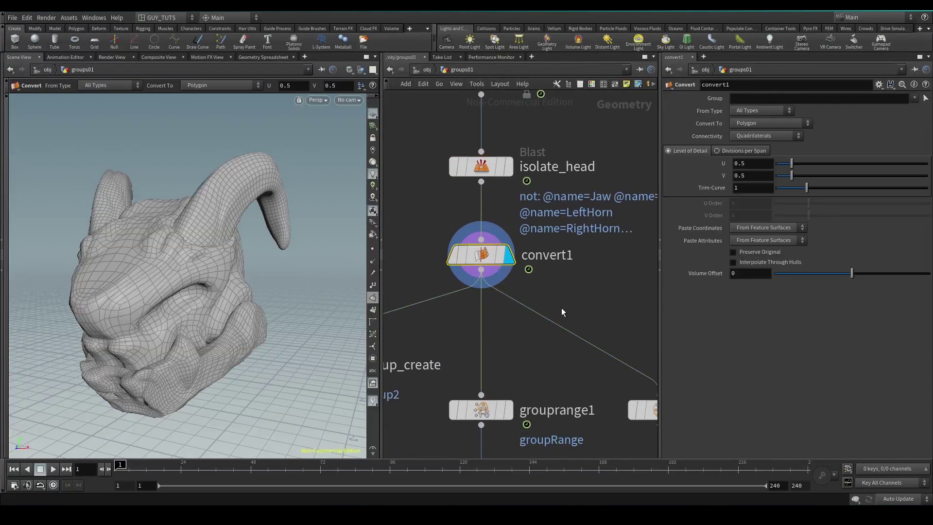
# Show the node info of convert1 and enlarge its window to read the geometry counts and attributes
pyautogui.middleClick(482, 259)
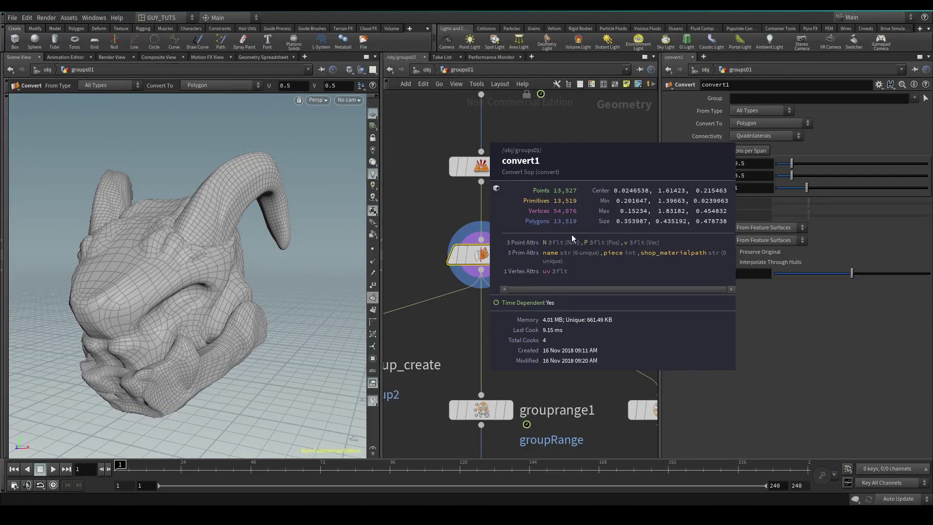
pyautogui.moveTo(483, 224); pyautogui.dragTo(470, 214, button='middle')
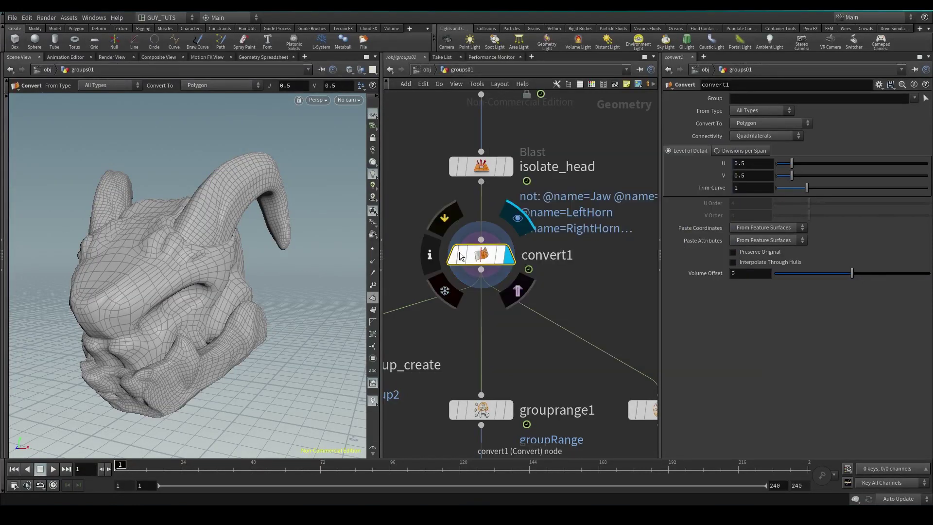
pyautogui.click(432, 255)
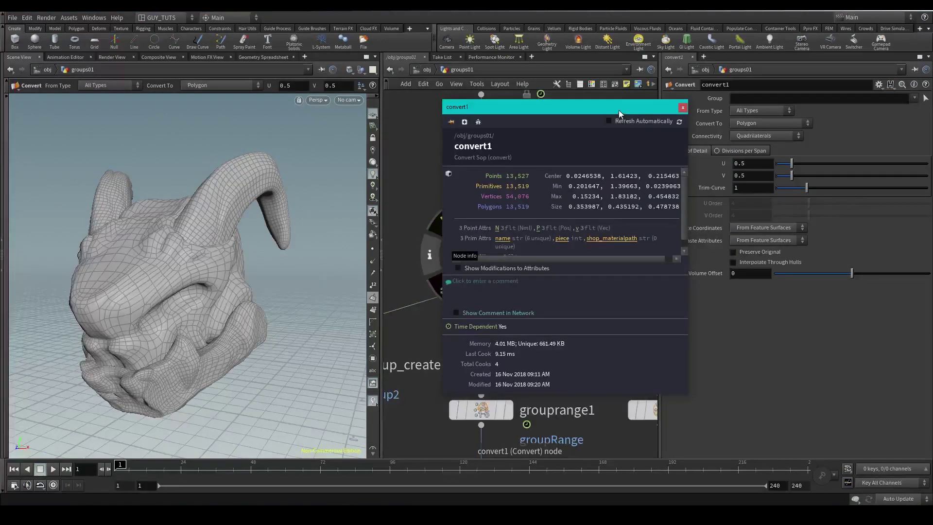
pyautogui.moveTo(619, 111); pyautogui.dragTo(614, 63)
pyautogui.moveTo(662, 350); pyautogui.dragTo(666, 396)
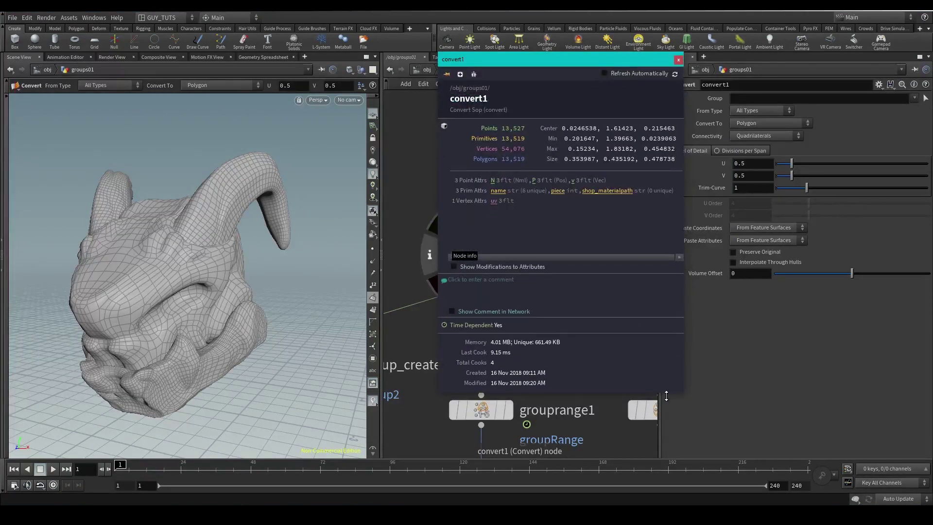
# Look through the available node types matching "grou" and select the existing group_create node
pyautogui.press('Tab')
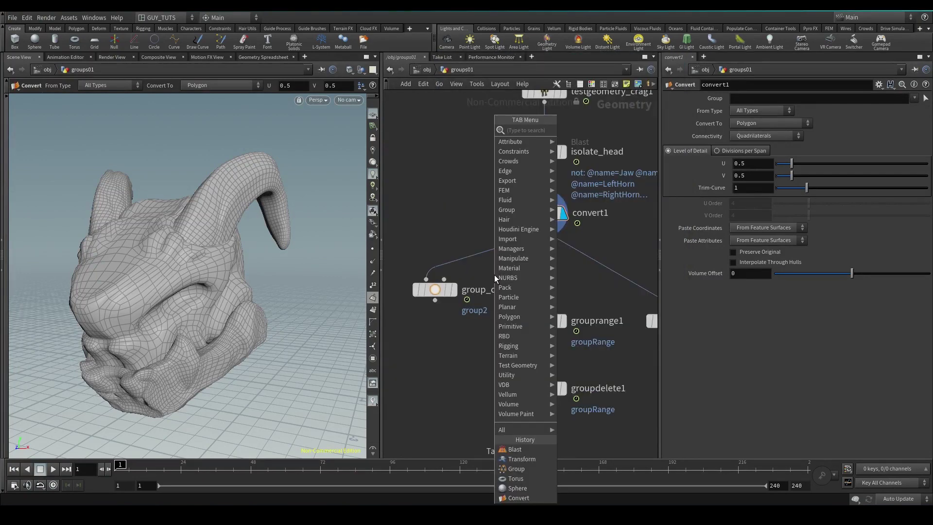
pyautogui.write('grou')
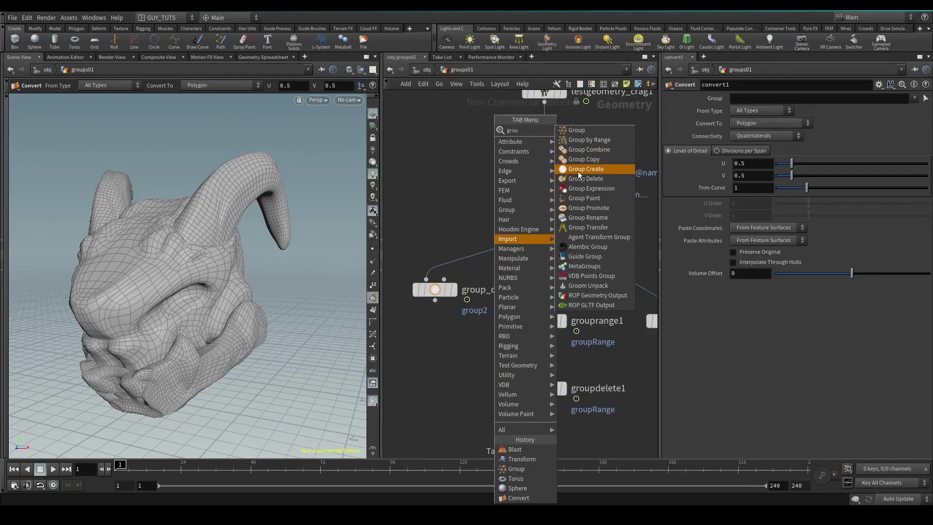
pyautogui.click(437, 289)
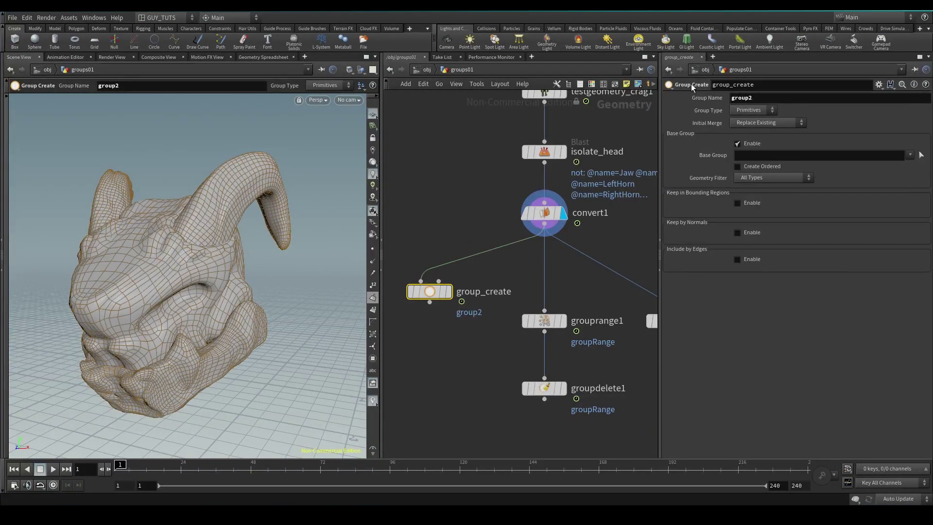
# Examine the Group Name, Group Type and Initial Merge options of the group_create node
pyautogui.doubleClick(782, 98)
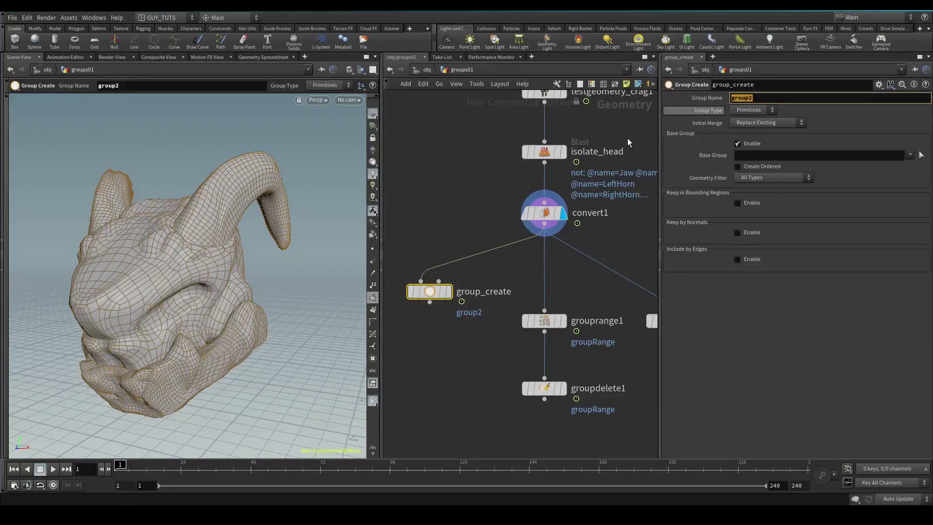
pyautogui.click(751, 110)
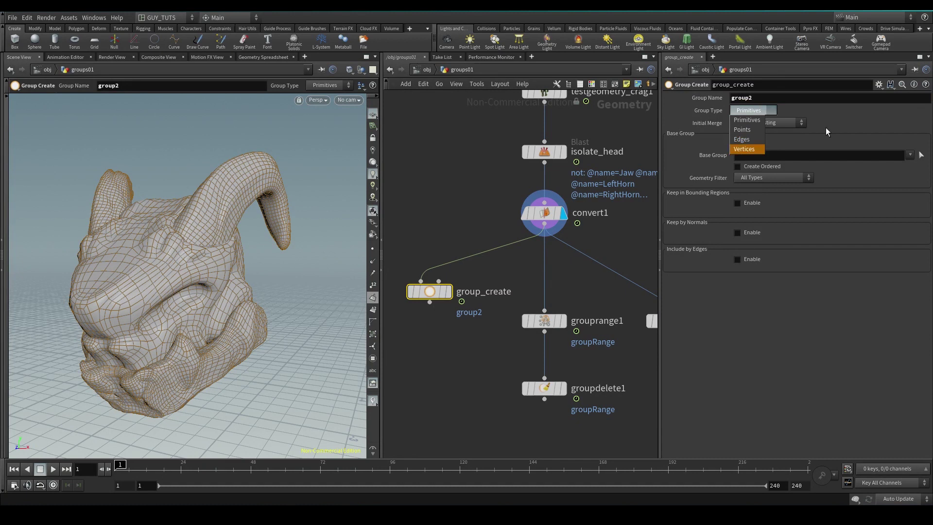
pyautogui.click(797, 107)
pyautogui.click(762, 121)
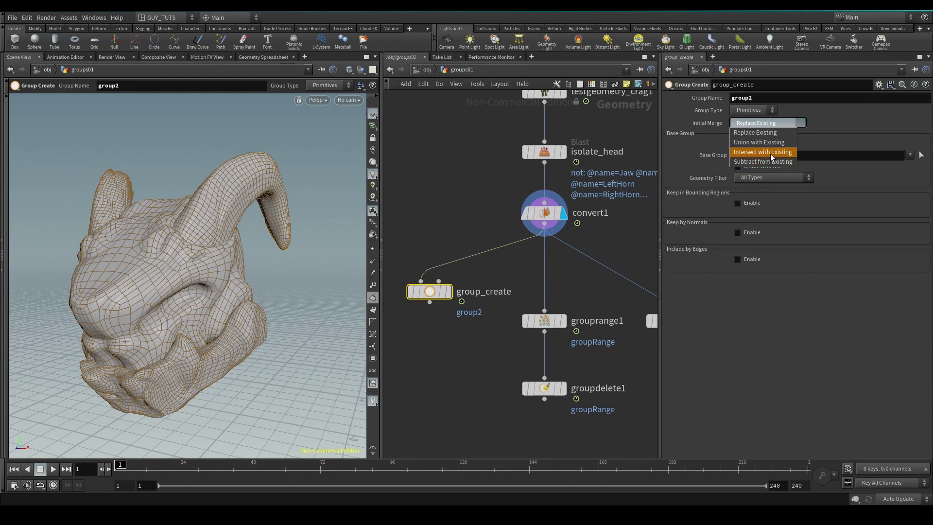
pyautogui.click(736, 334)
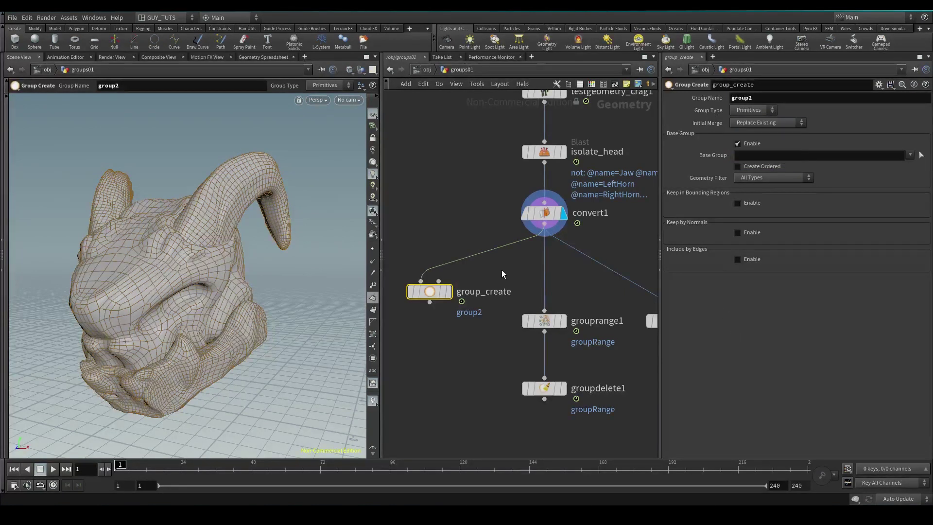
# Examine the Base Group settings by toggling them off and on, including the group list, Initial Merge and Geometry Filter choices
pyautogui.moveTo(430, 296)
pyautogui.click(738, 144)
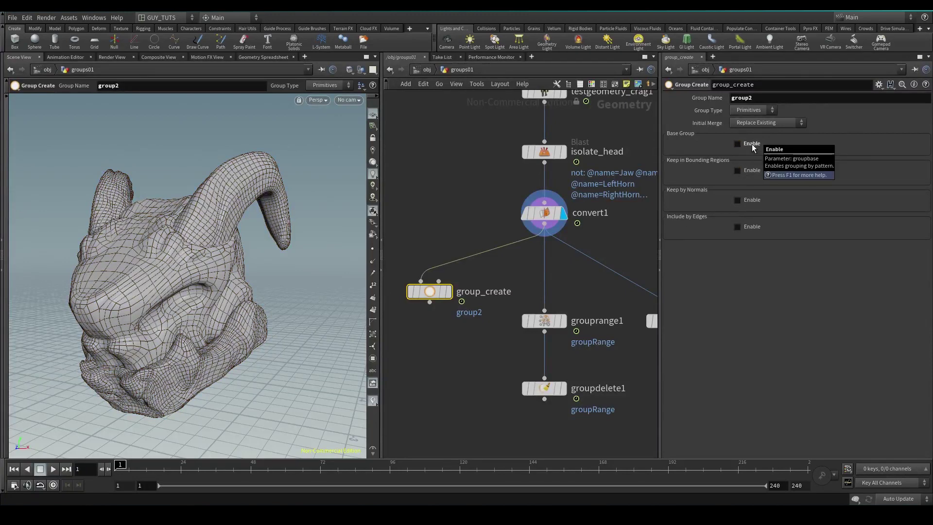
pyautogui.click(751, 144)
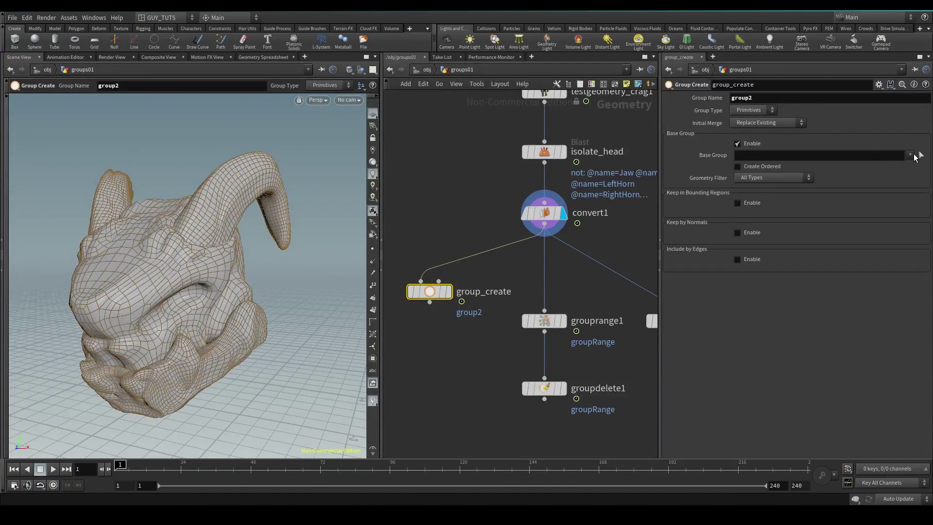
pyautogui.click(910, 155)
pyautogui.click(822, 150)
pyautogui.click(753, 155)
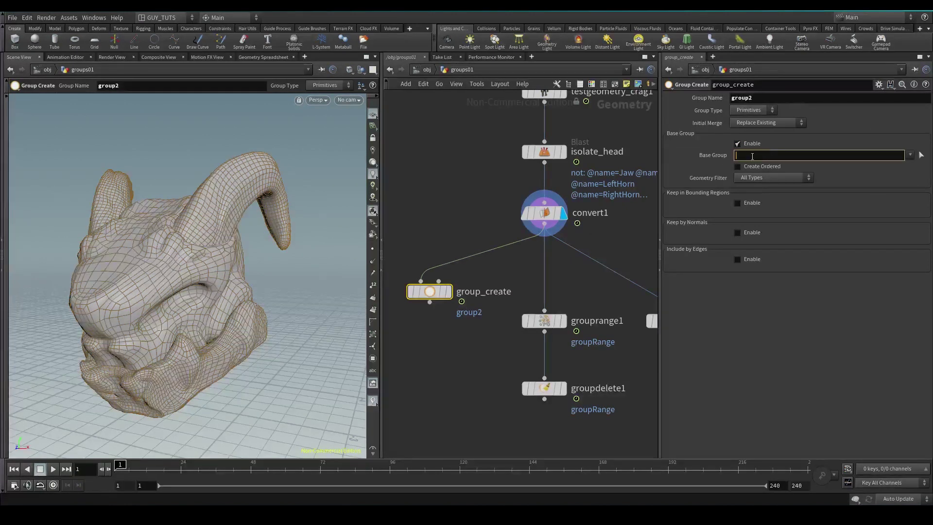
pyautogui.click(751, 123)
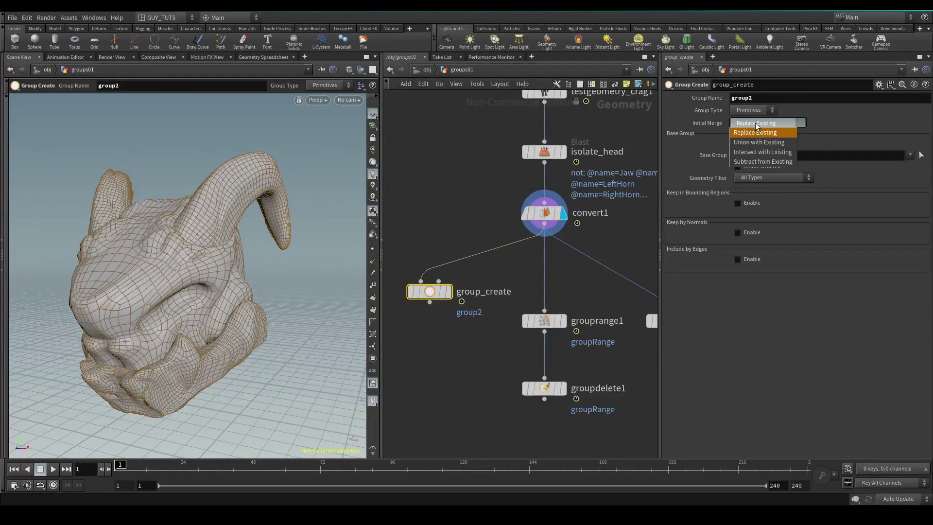
pyautogui.click(846, 119)
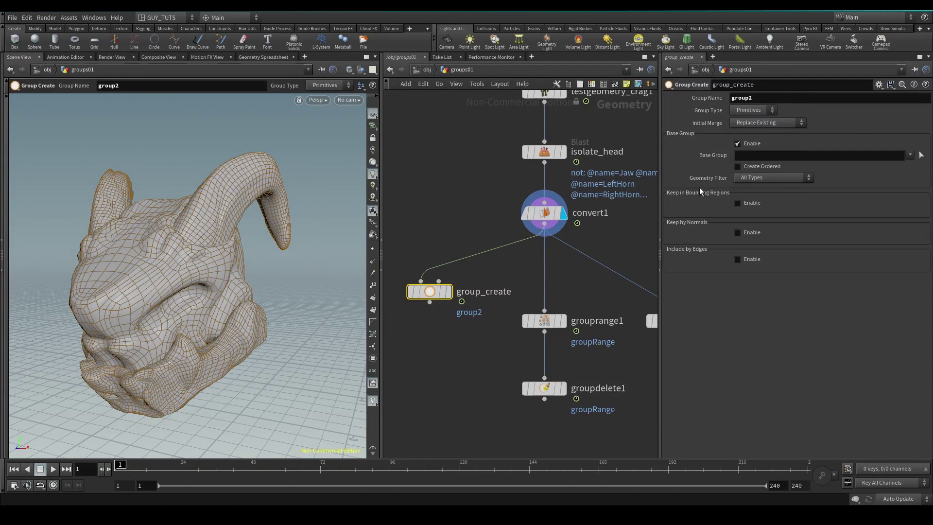
pyautogui.click(753, 177)
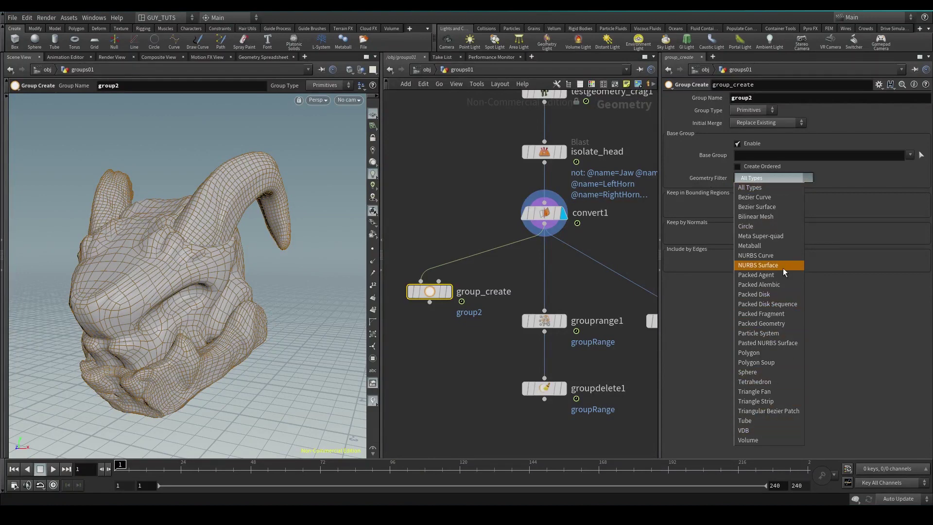
pyautogui.click(751, 188)
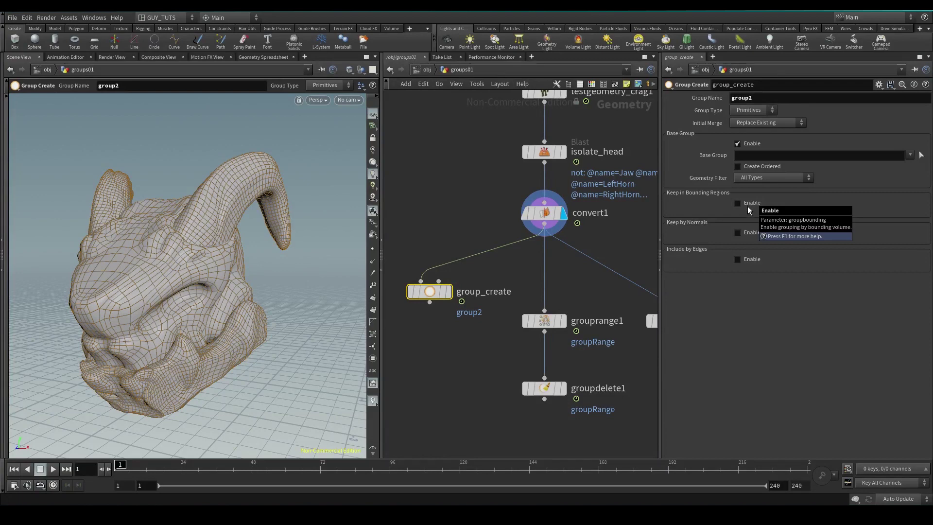
# Enable Keep in Bounding Regions and raise the bounding box around the head to a centre Y of about 1.59
pyautogui.click(748, 206)
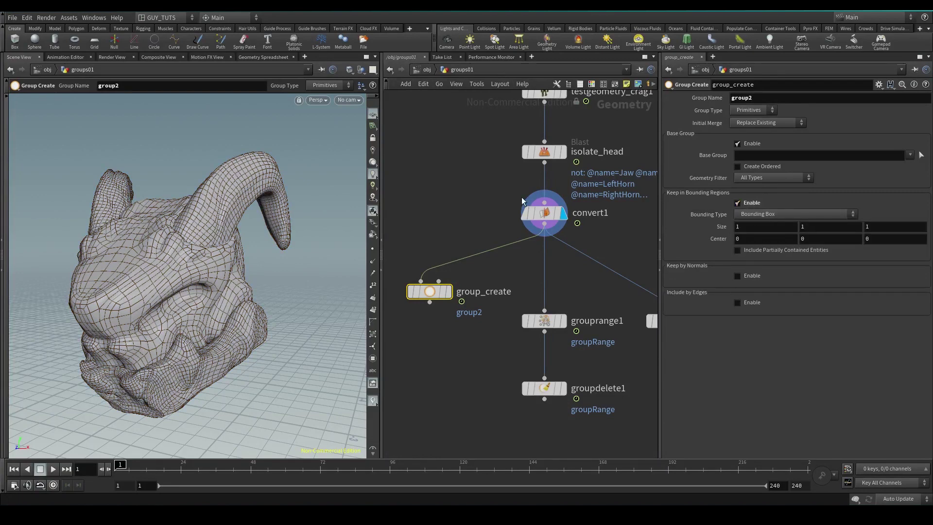
pyautogui.keyDown('alt'); pyautogui.moveTo(259, 326); pyautogui.dragTo(167, 308, button='right'); pyautogui.keyUp('alt')
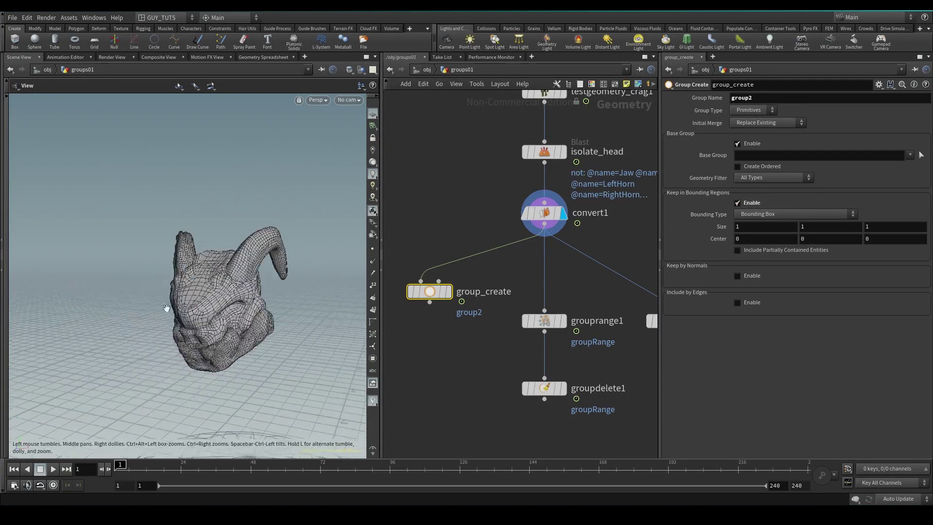
pyautogui.keyDown('alt'); pyautogui.moveTo(167, 309); pyautogui.dragTo(209, 324); pyautogui.keyUp('alt')
pyautogui.hotkey('shift', 'w')
pyautogui.hotkey('shift', 'w')
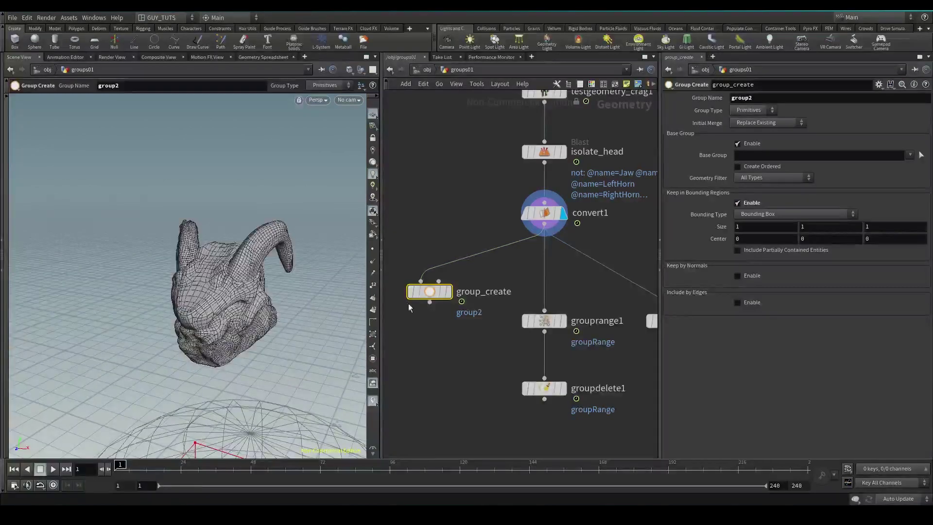
pyautogui.press('Escape')
pyautogui.keyDown('alt'); pyautogui.moveTo(250, 337); pyautogui.dragTo(204, 319, button='right'); pyautogui.keyUp('alt')
pyautogui.keyDown('alt'); pyautogui.moveTo(204, 318); pyautogui.dragTo(221, 327); pyautogui.keyUp('alt')
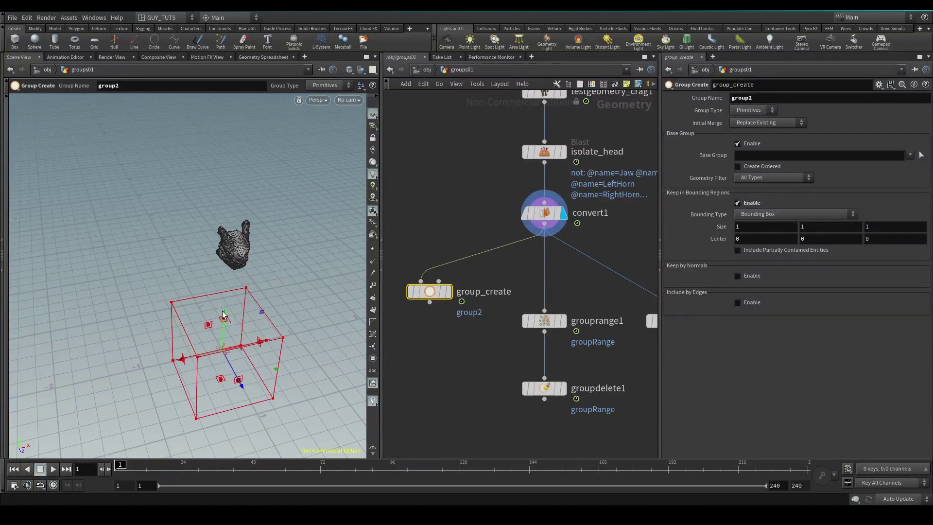
pyautogui.moveTo(224, 318); pyautogui.dragTo(247, 186)
# Shrink the bounding box along Z to about 0.74 by pulling in the face in front of the head
pyautogui.keyDown('alt'); pyautogui.moveTo(253, 214); pyautogui.dragTo(265, 257); pyautogui.keyUp('alt')
pyautogui.keyDown('alt'); pyautogui.moveTo(265, 257); pyautogui.dragTo(331, 199, button='right'); pyautogui.keyUp('alt')
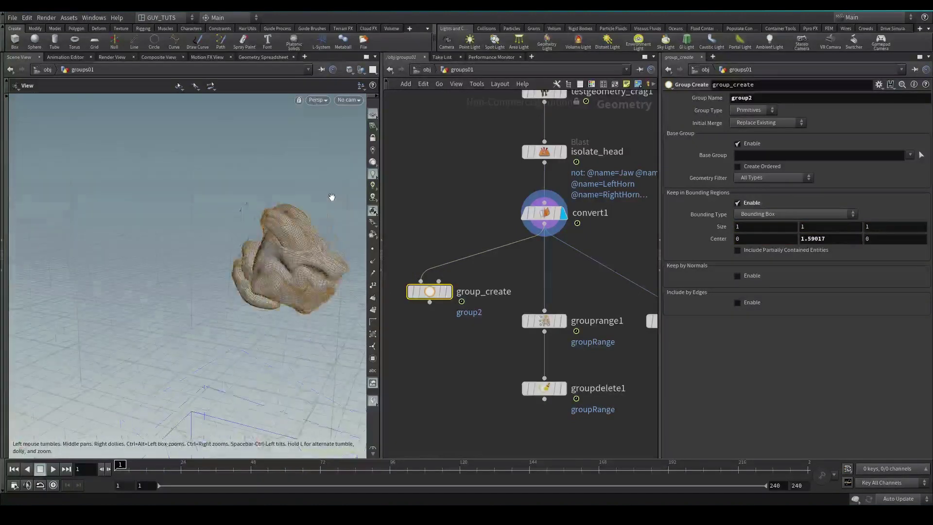
pyautogui.keyDown('alt'); pyautogui.moveTo(331, 199); pyautogui.dragTo(248, 228); pyautogui.keyUp('alt')
pyautogui.keyDown('alt'); pyautogui.moveTo(248, 228); pyautogui.dragTo(244, 241, button='right'); pyautogui.keyUp('alt')
pyautogui.keyDown('alt'); pyautogui.moveTo(244, 241); pyautogui.dragTo(214, 235); pyautogui.keyUp('alt')
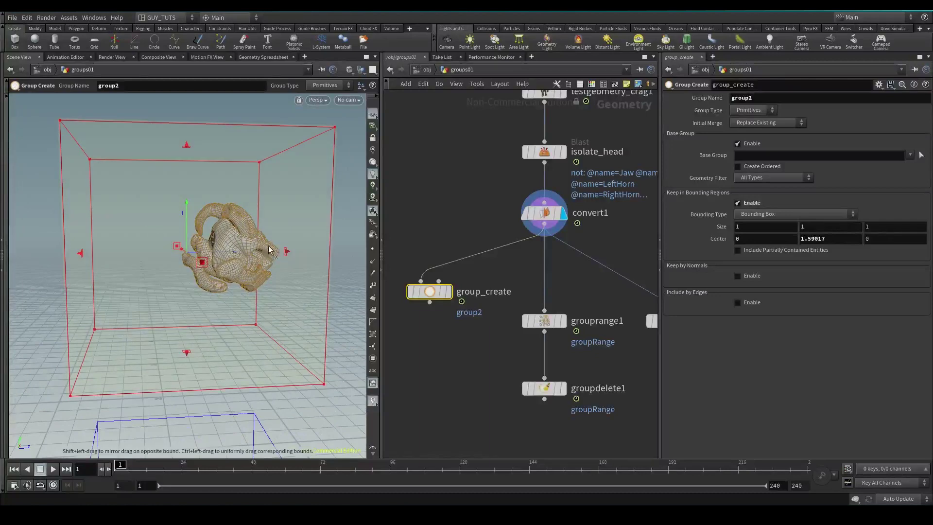
pyautogui.moveTo(286, 251); pyautogui.dragTo(220, 253)
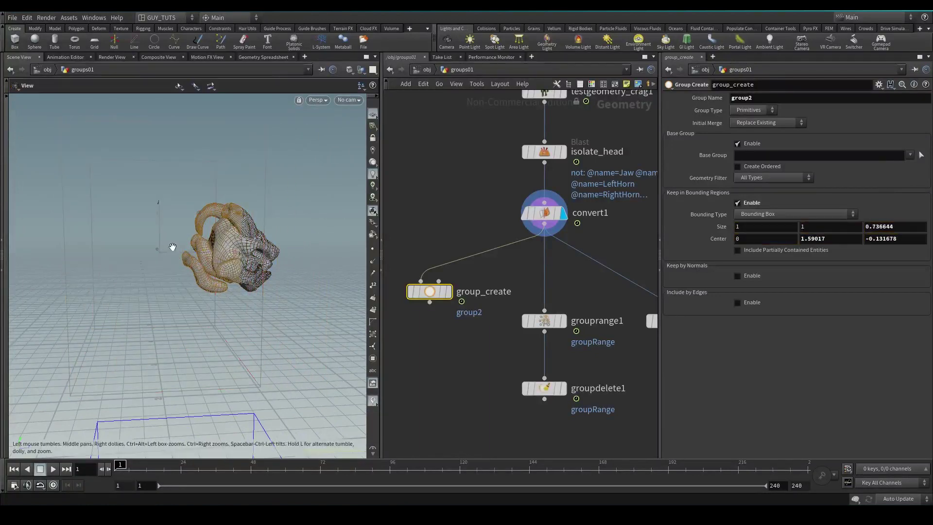
# Open the node info of group_create with automatic refresh, place it beside the network and examine its primitive groups
pyautogui.keyDown('alt'); pyautogui.moveTo(173, 248); pyautogui.dragTo(296, 231, button='right'); pyautogui.keyUp('alt')
pyautogui.keyDown('alt'); pyautogui.moveTo(296, 231); pyautogui.dragTo(313, 278); pyautogui.keyUp('alt')
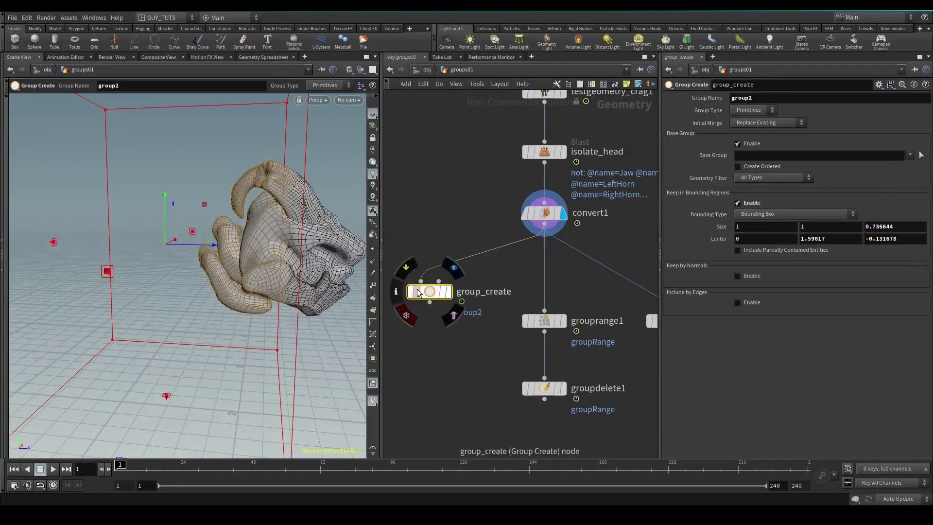
pyautogui.click(398, 291)
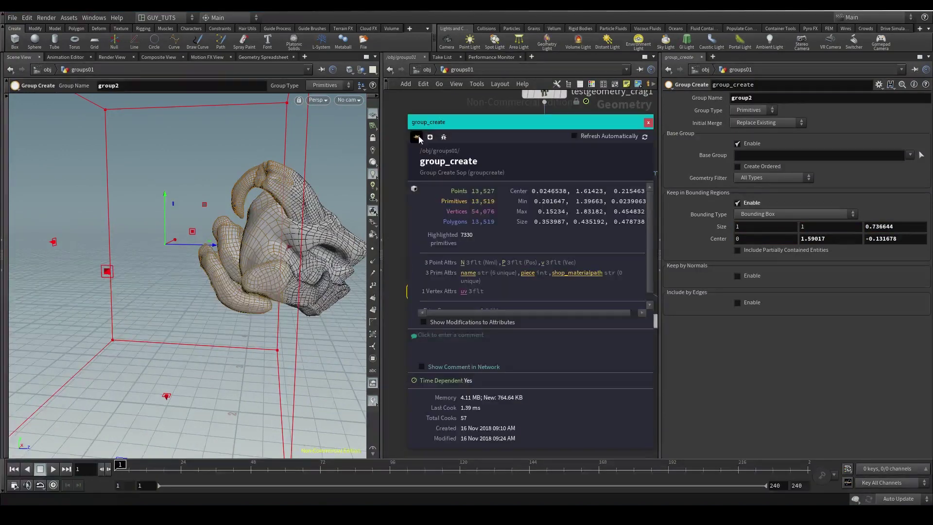
pyautogui.moveTo(582, 127); pyautogui.dragTo(215, 96)
pyautogui.scroll(-1, 215, 249)
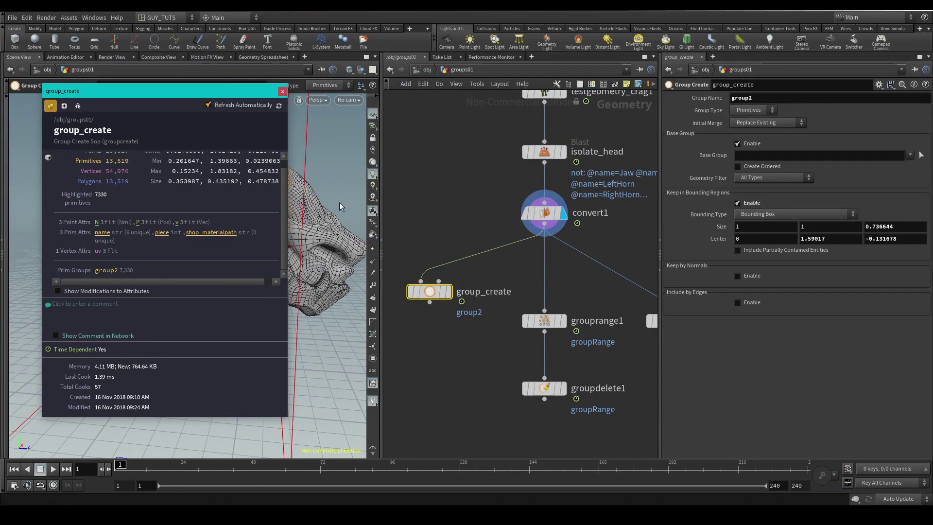
# Extend the bounding box's Z size to about 0.744, keeping the group_create info window open
pyautogui.moveTo(272, 91); pyautogui.dragTo(621, 108)
pyautogui.moveTo(289, 248)
pyautogui.mouseDown()
pyautogui.moveTo(302, 248)
pyautogui.moveTo(291, 247)
pyautogui.mouseUp()
pyautogui.moveTo(554, 108); pyautogui.dragTo(349, 95)
# Change the bounding type to Bounding Sphere, clear the info window off the viewport and display group_create's result
pyautogui.click(760, 217)
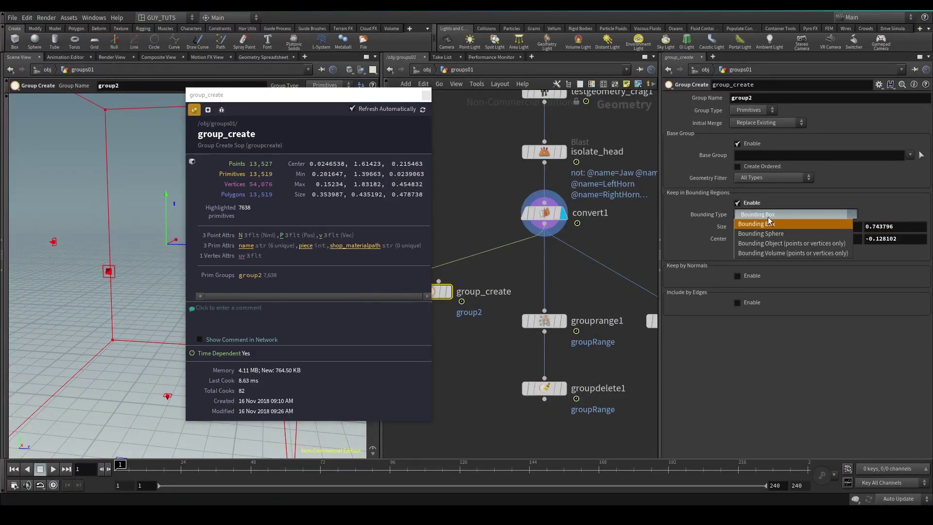
pyautogui.click(776, 234)
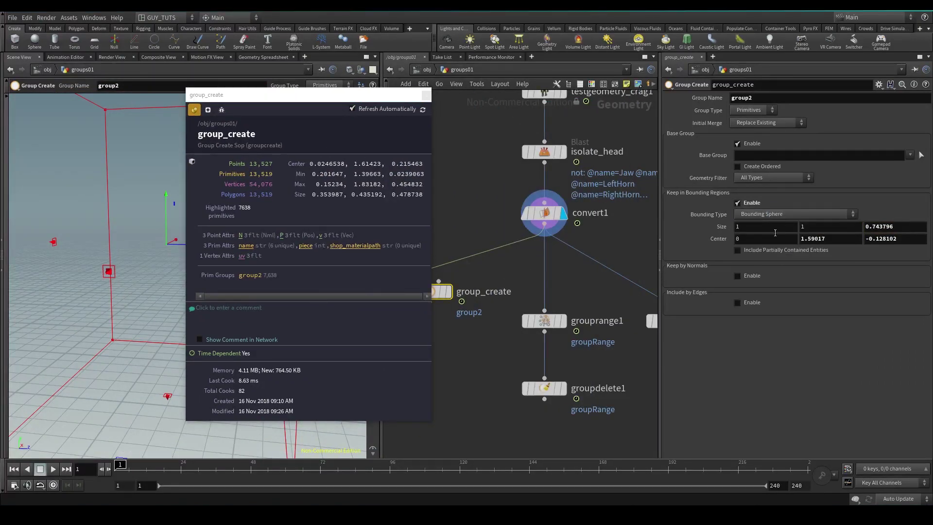
pyautogui.moveTo(347, 91); pyautogui.dragTo(761, 111)
pyautogui.press('Escape')
pyautogui.press('Return')
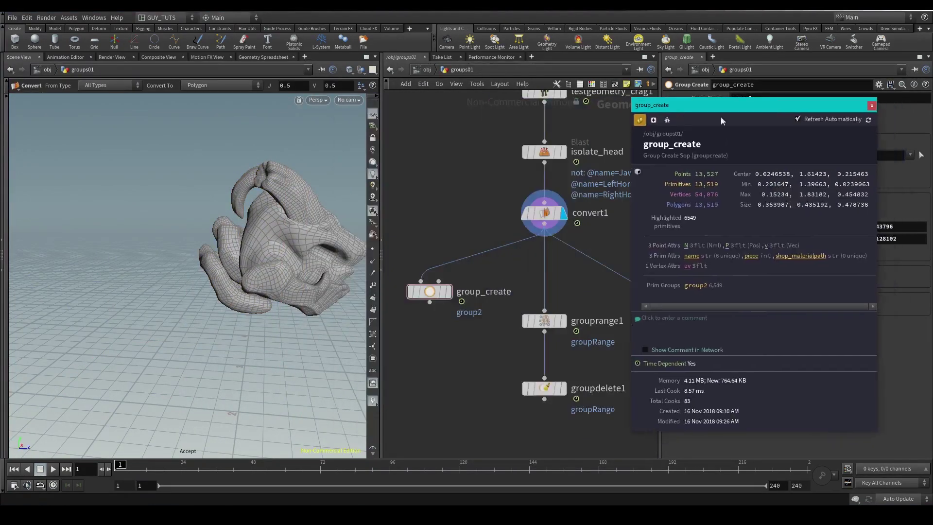
pyautogui.click(448, 292)
pyautogui.press('Escape')
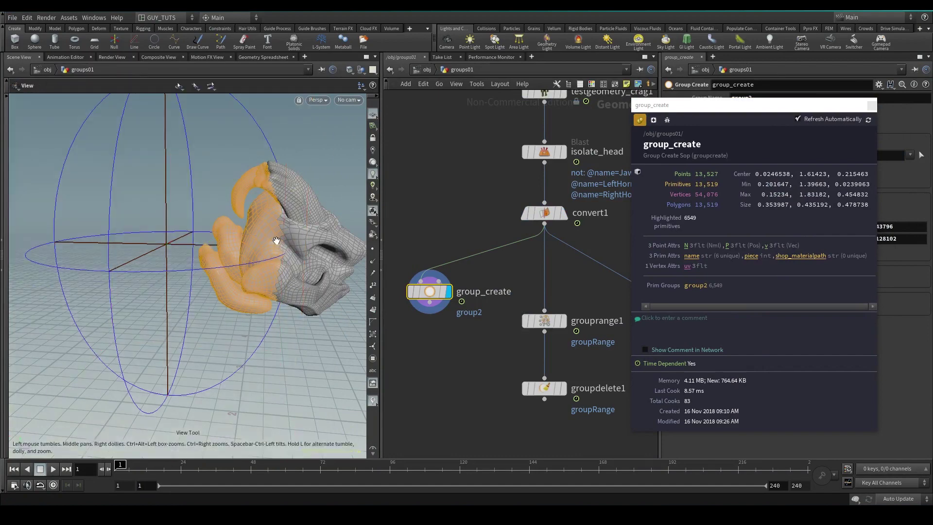
pyautogui.press('Return')
# Lower the top of the bounding sphere to a Y size of about 0.71 and move the info window aside
pyautogui.keyDown('alt'); pyautogui.moveTo(237, 230); pyautogui.dragTo(189, 219); pyautogui.keyUp('alt')
pyautogui.moveTo(206, 111); pyautogui.dragTo(202, 188)
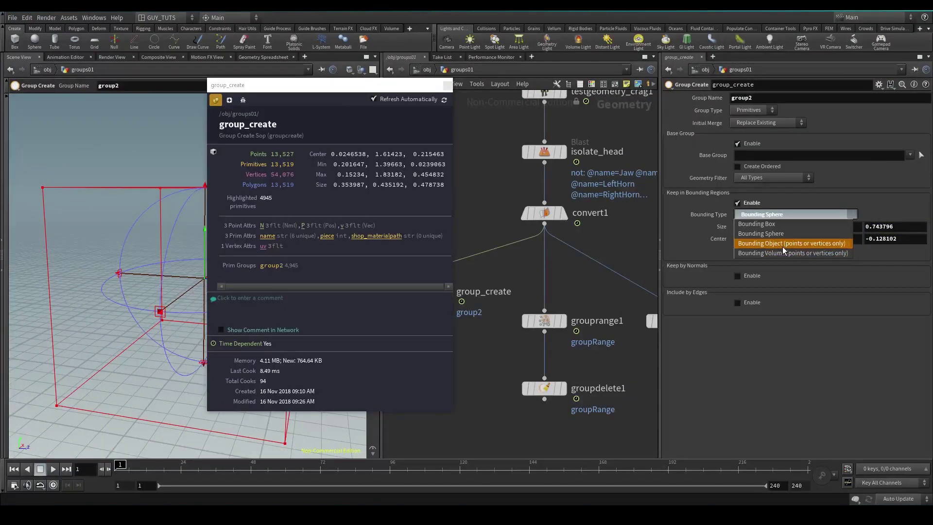
pyautogui.moveTo(350, 86); pyautogui.dragTo(128, 82)
pyautogui.click(608, 237)
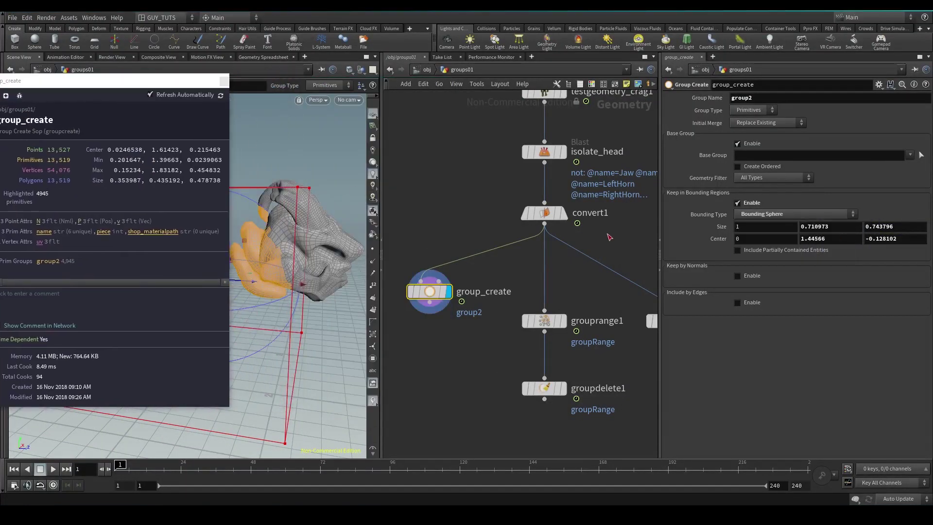
# Set the bounding type to Bounding Object, wire a new Box node into group_create's second input and display the box
pyautogui.click(742, 217)
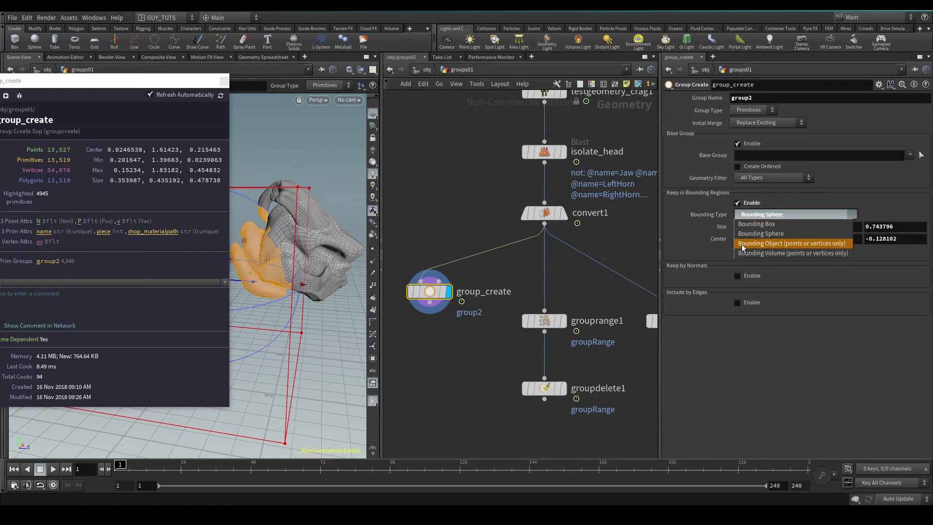
pyautogui.click(742, 244)
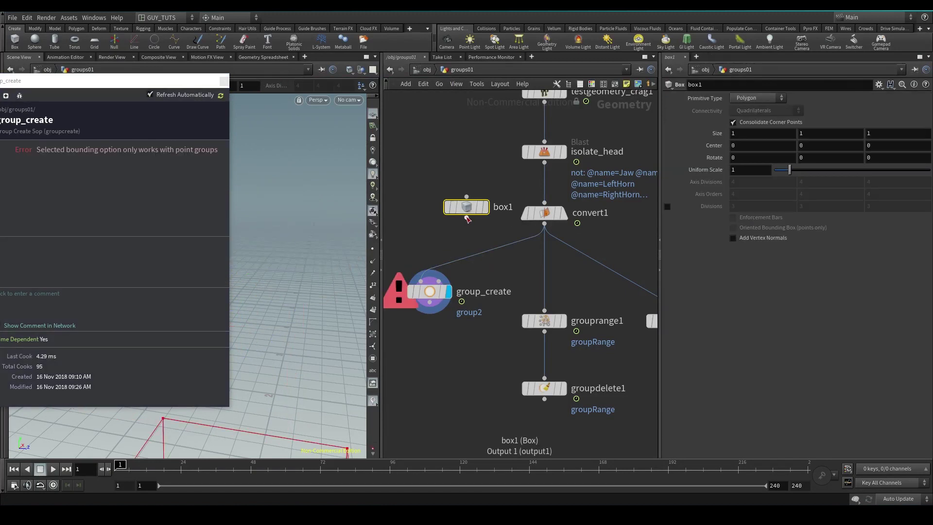
pyautogui.moveTo(467, 217); pyautogui.dragTo(439, 281)
pyautogui.click(485, 206)
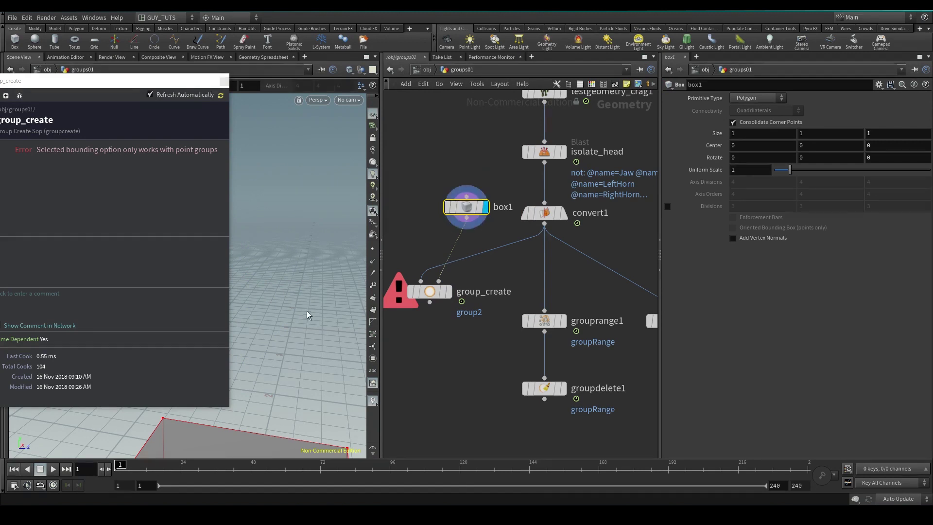
# Raise box1 so that it surrounds the lower part of the head, and display group_create
pyautogui.keyDown('alt'); pyautogui.moveTo(290, 307); pyautogui.dragTo(289, 261, button='middle'); pyautogui.keyUp('alt')
pyautogui.keyDown('alt'); pyautogui.moveTo(289, 261); pyautogui.dragTo(311, 347, button='right'); pyautogui.keyUp('alt')
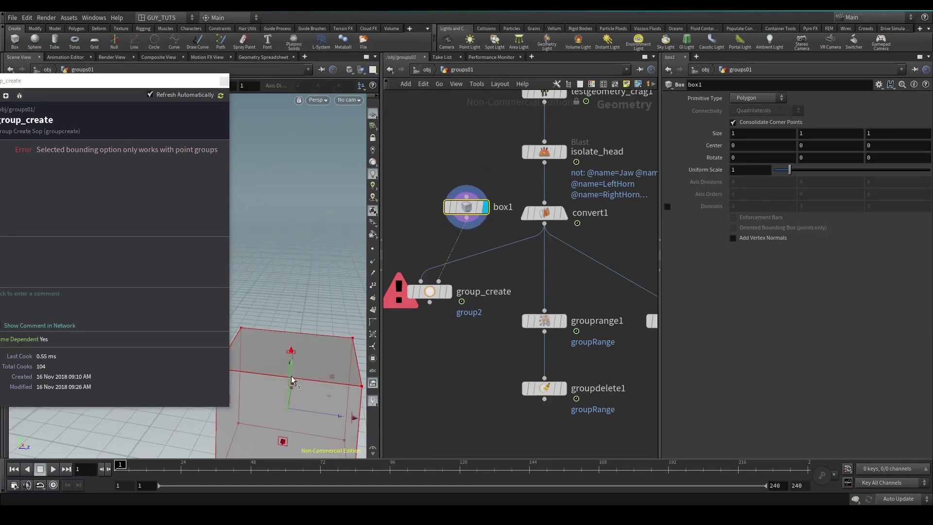
pyautogui.middleClick(439, 298)
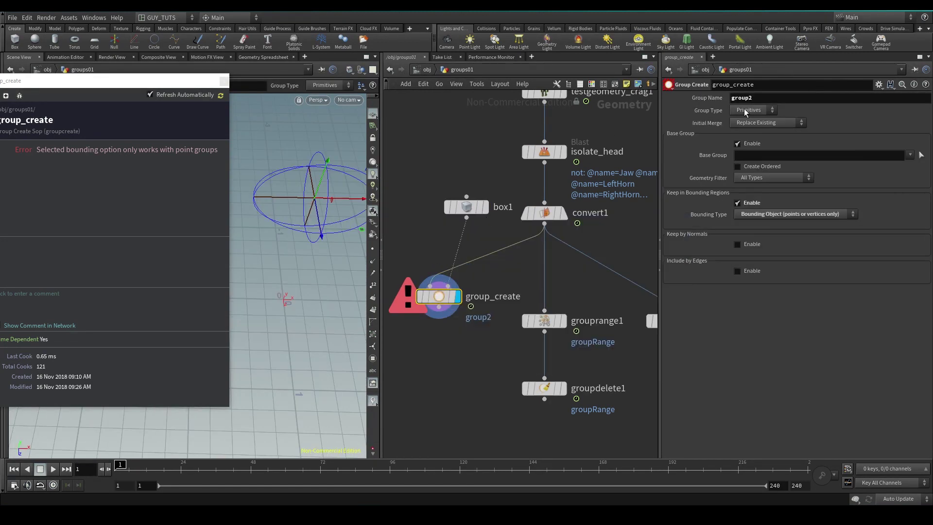
# Change group_create's group type to Points and inspect the grouped points inside the bounding object
pyautogui.click(783, 214)
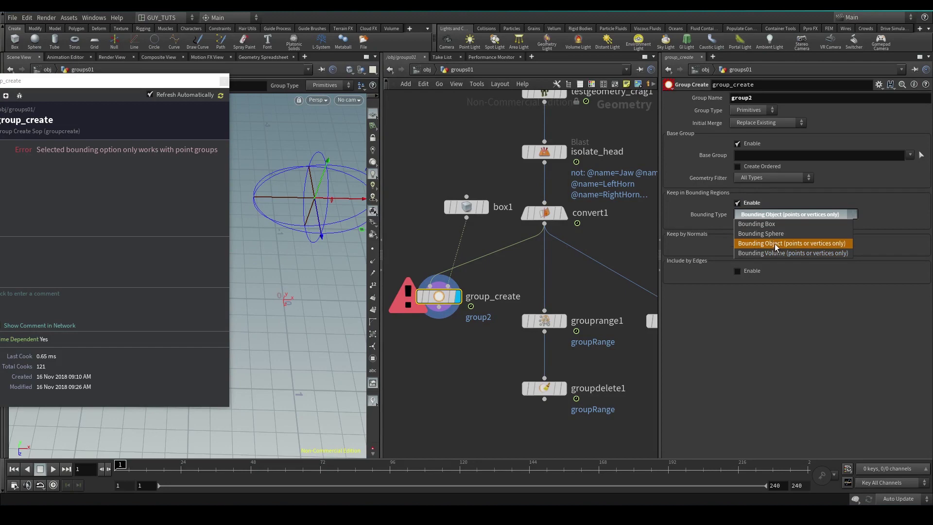
pyautogui.click(747, 110)
pyautogui.click(748, 137)
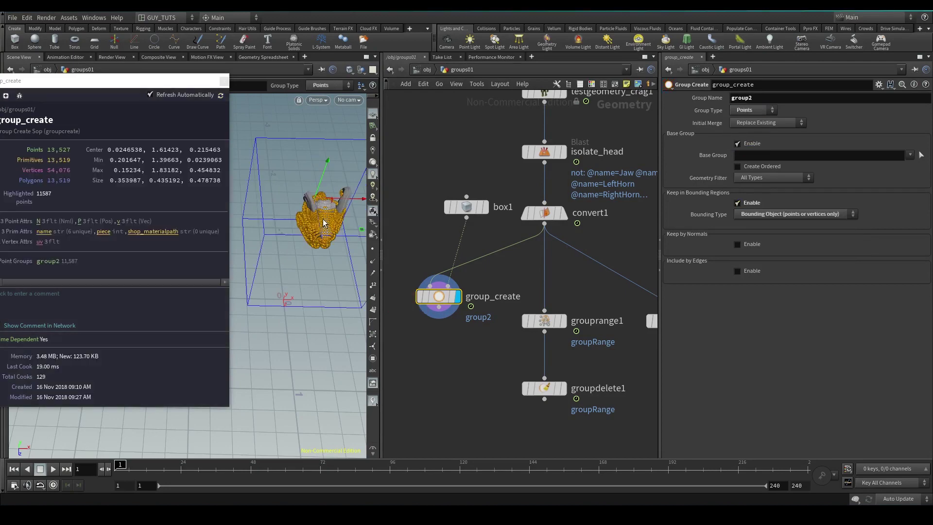
pyautogui.keyDown('alt'); pyautogui.moveTo(325, 223); pyautogui.dragTo(308, 140); pyautogui.keyUp('alt')
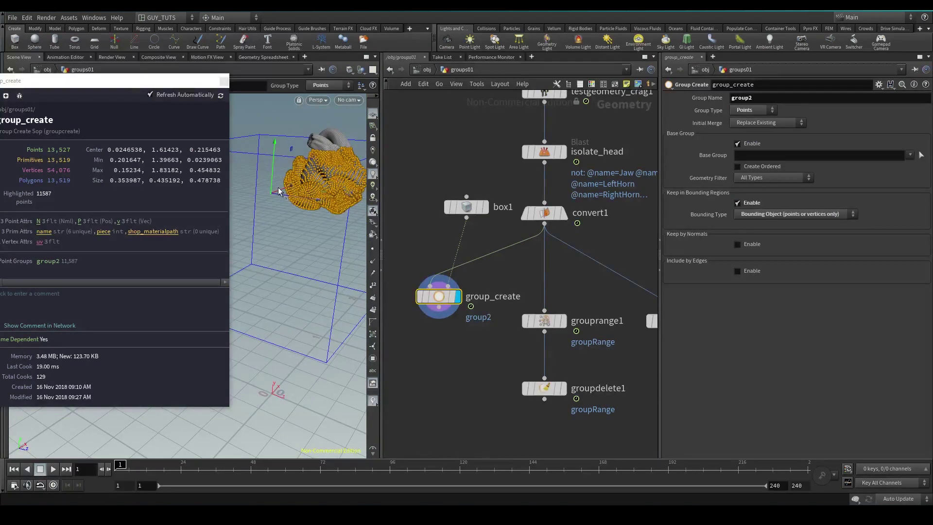
# Lower box1 to a centre Y of about 1.1 and reselect group_create to check its points
pyautogui.moveTo(463, 251)
pyautogui.click(466, 207)
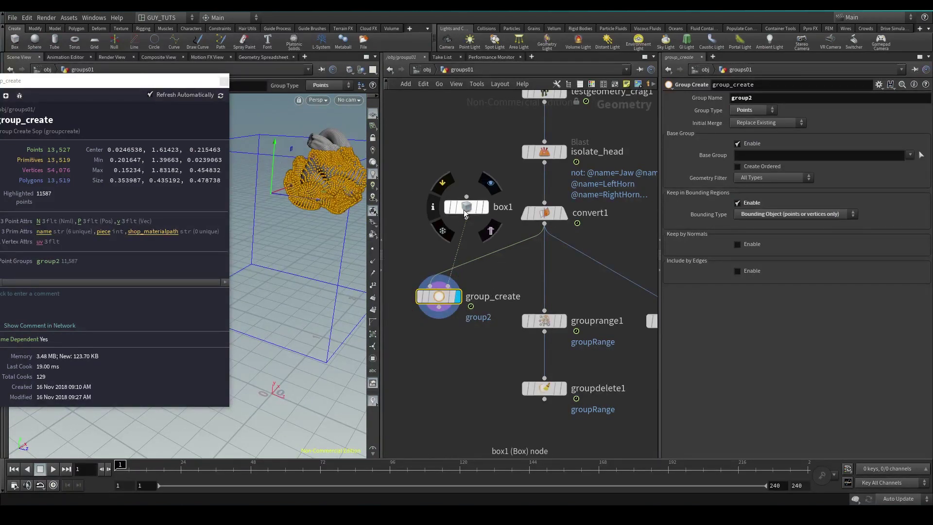
pyautogui.moveTo(296, 241); pyautogui.dragTo(297, 225)
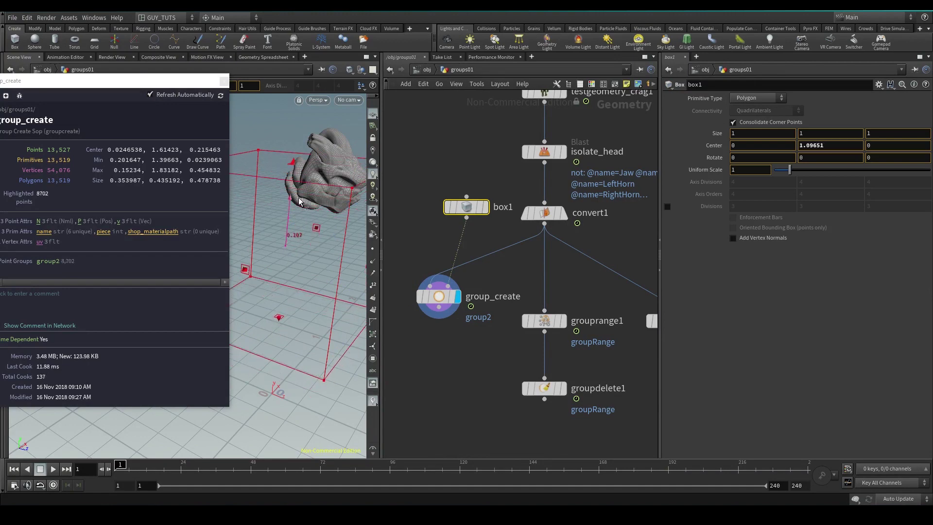
pyautogui.click(439, 296)
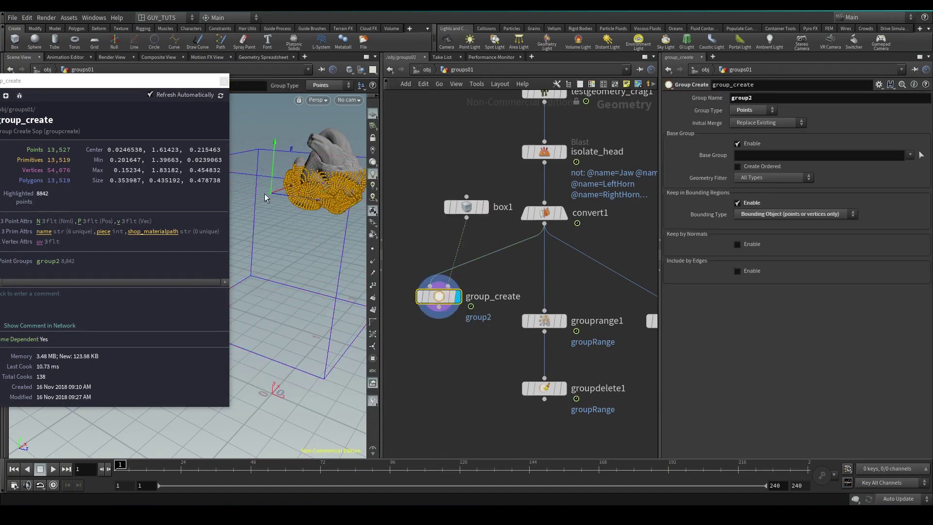
# Set the bounding type to Bounding Volume, insert VDB from Polygons with Fill Interior after box1, and display group_create
pyautogui.moveTo(176, 86); pyautogui.dragTo(188, 74)
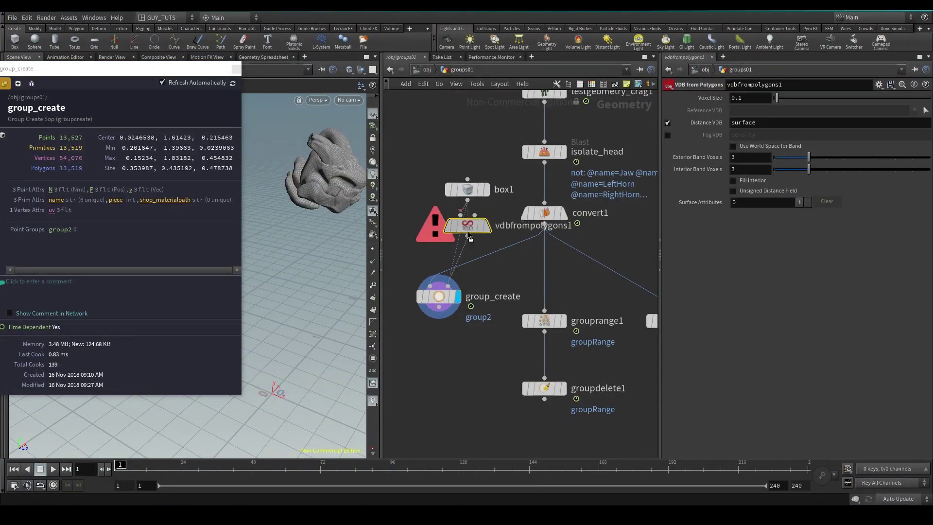
pyautogui.moveTo(468, 231); pyautogui.dragTo(468, 238)
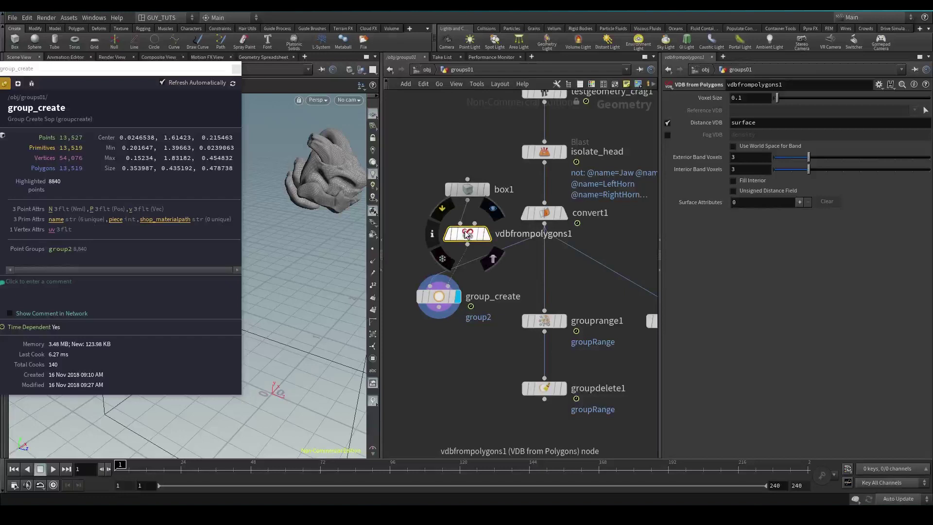
pyautogui.click(486, 236)
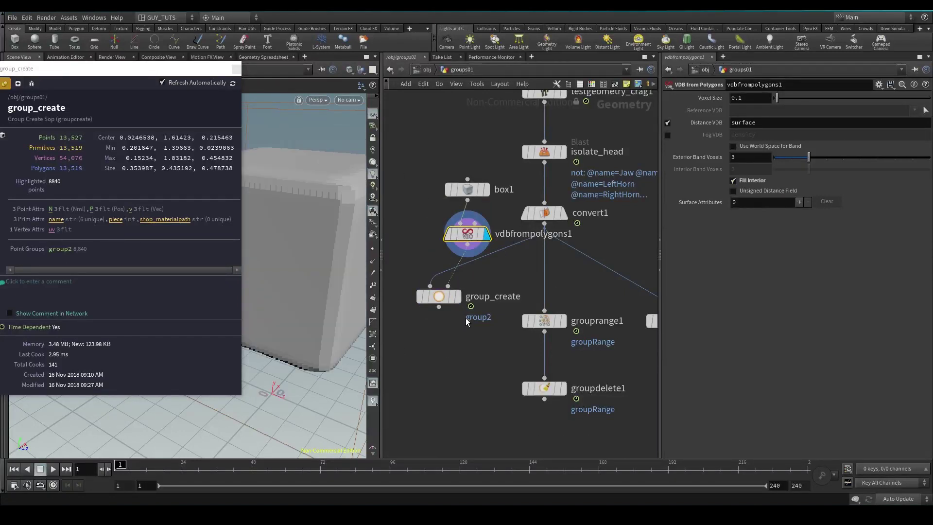
pyautogui.click(457, 297)
pyautogui.click(440, 298)
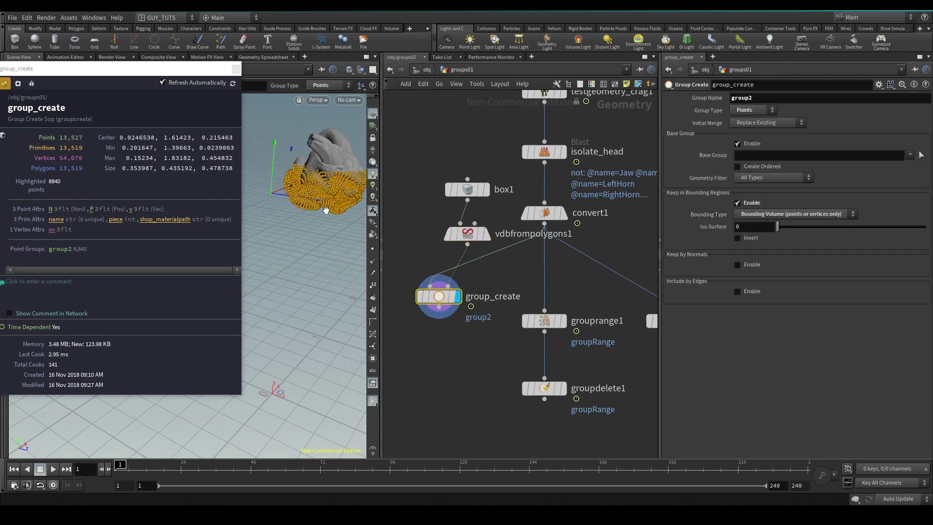
pyautogui.keyDown('alt'); pyautogui.moveTo(325, 208); pyautogui.dragTo(356, 209); pyautogui.keyUp('alt')
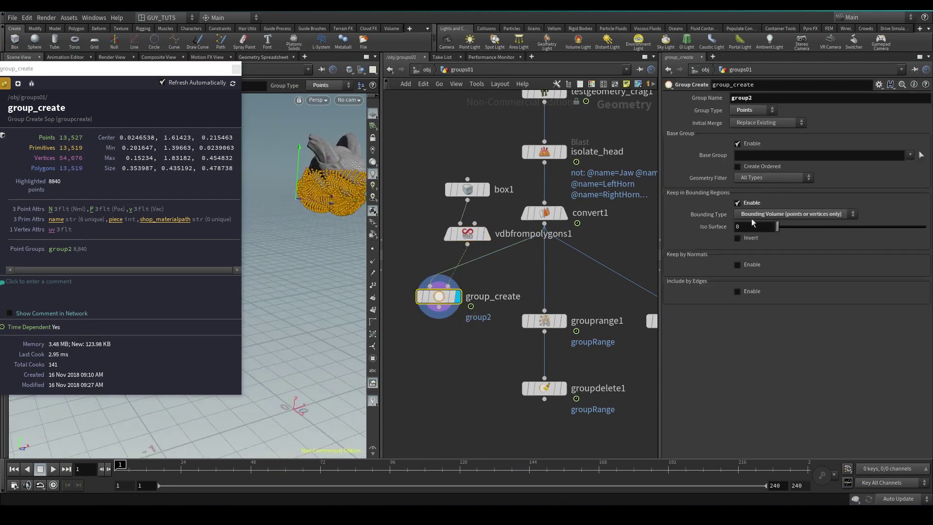
# Try other Iso Surface values, return it to 0, reposition the info window and enable Invert for the bounding volume
pyautogui.moveTo(777, 226)
pyautogui.mouseDown()
pyautogui.moveTo(810, 228)
pyautogui.moveTo(777, 228)
pyautogui.mouseUp()
pyautogui.moveTo(134, 75); pyautogui.dragTo(136, 70)
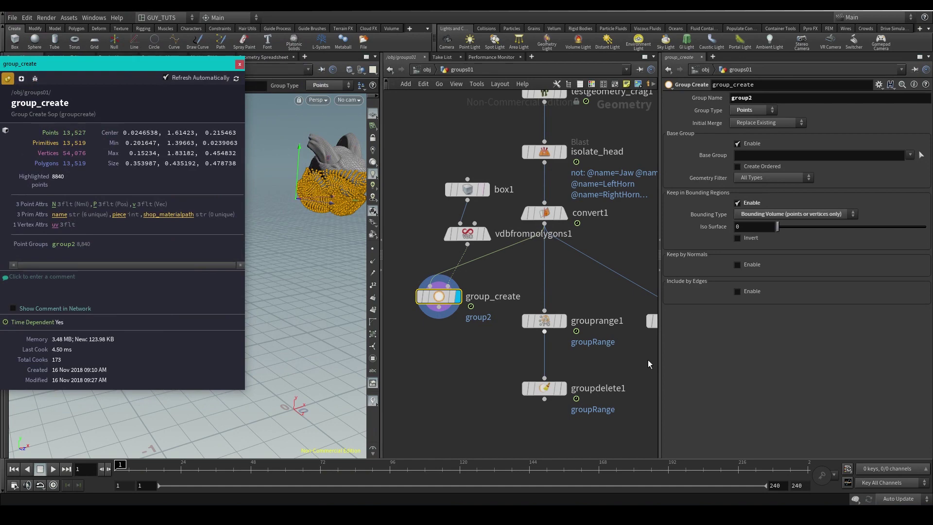
pyautogui.moveTo(100, 63); pyautogui.dragTo(117, 106)
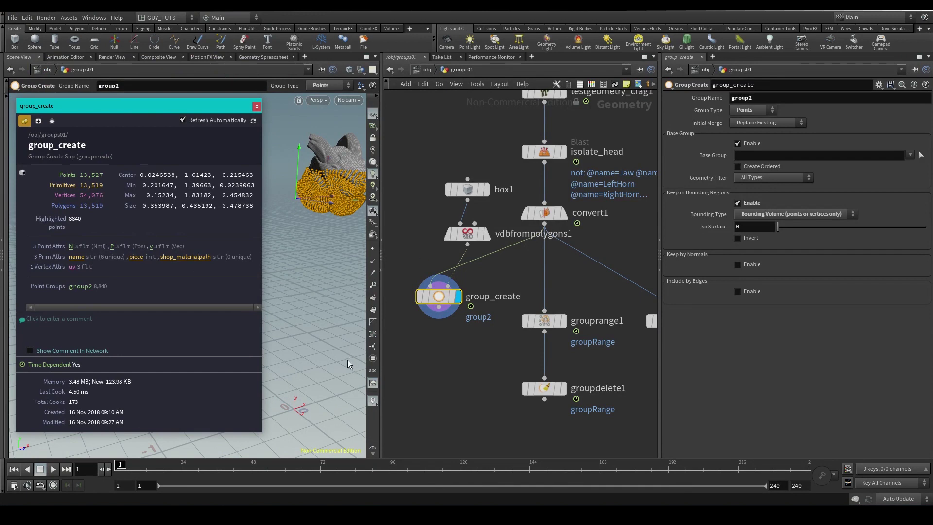
pyautogui.moveTo(243, 106); pyautogui.dragTo(276, 92)
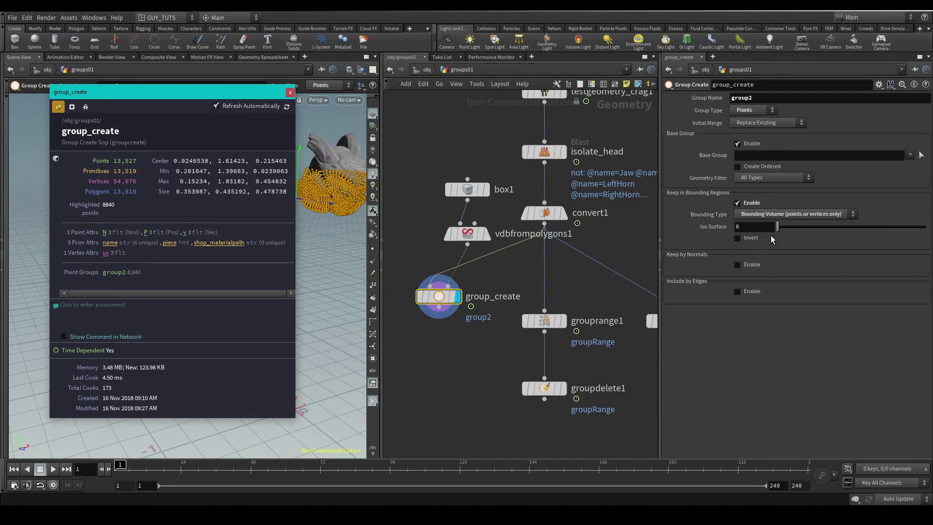
pyautogui.click(744, 237)
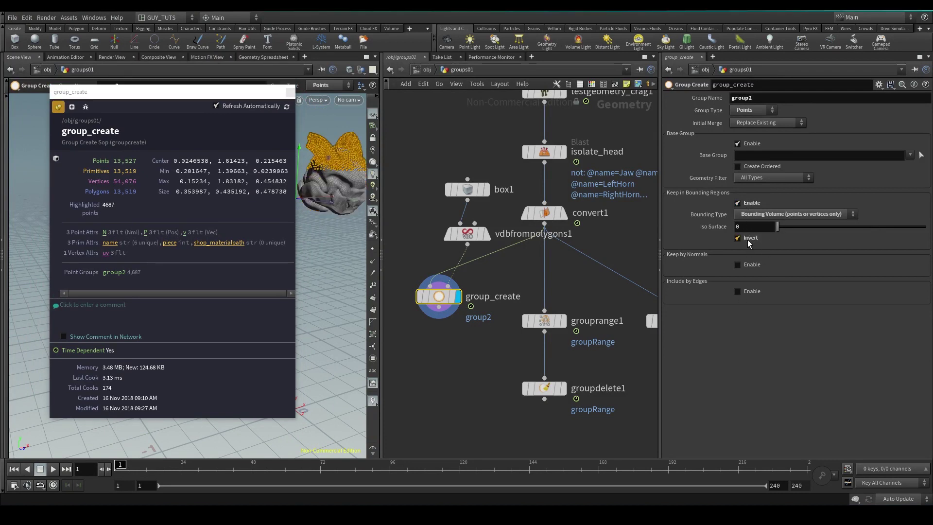
# Disable Keep in Bounding Regions, enable Keep by Normals and bring the head into clear view
pyautogui.click(749, 202)
pyautogui.click(751, 233)
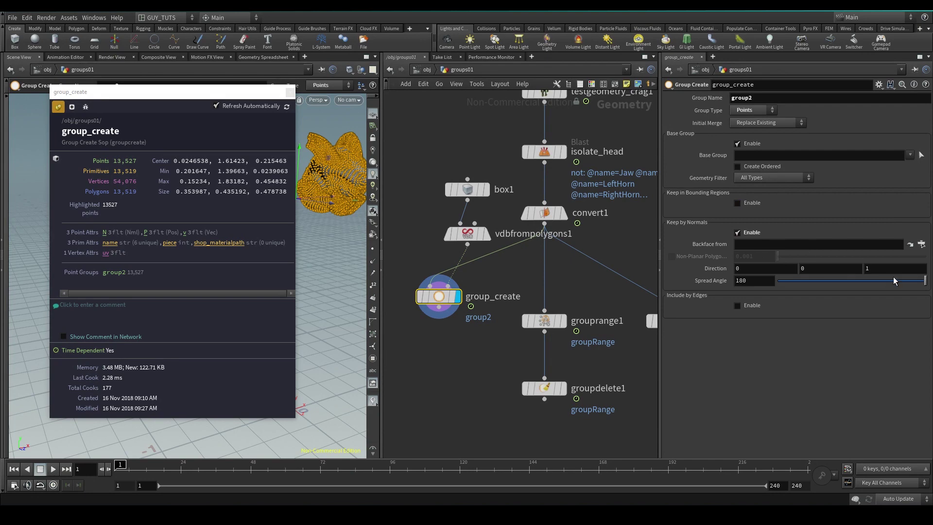
pyautogui.moveTo(243, 100); pyautogui.dragTo(201, 131)
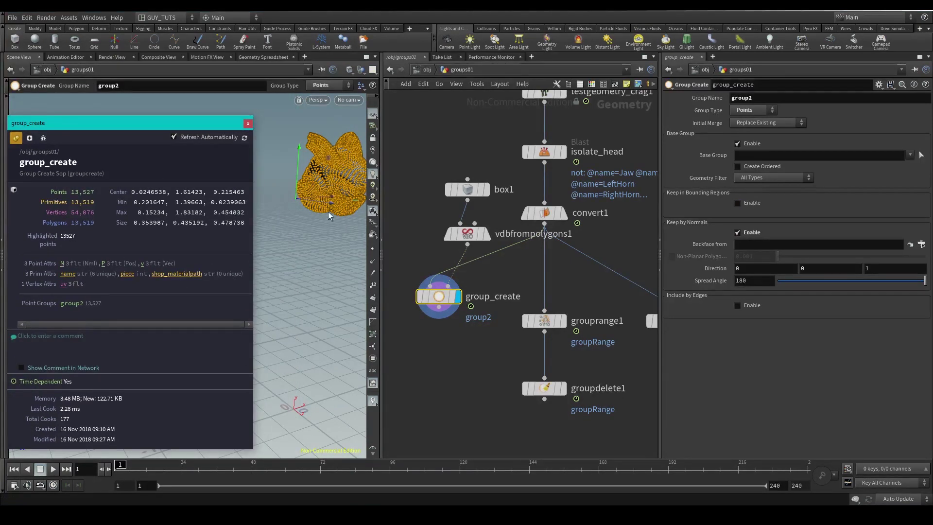
pyautogui.keyDown('alt'); pyautogui.moveTo(328, 211); pyautogui.dragTo(375, 228); pyautogui.keyUp('alt')
pyautogui.press('Return')
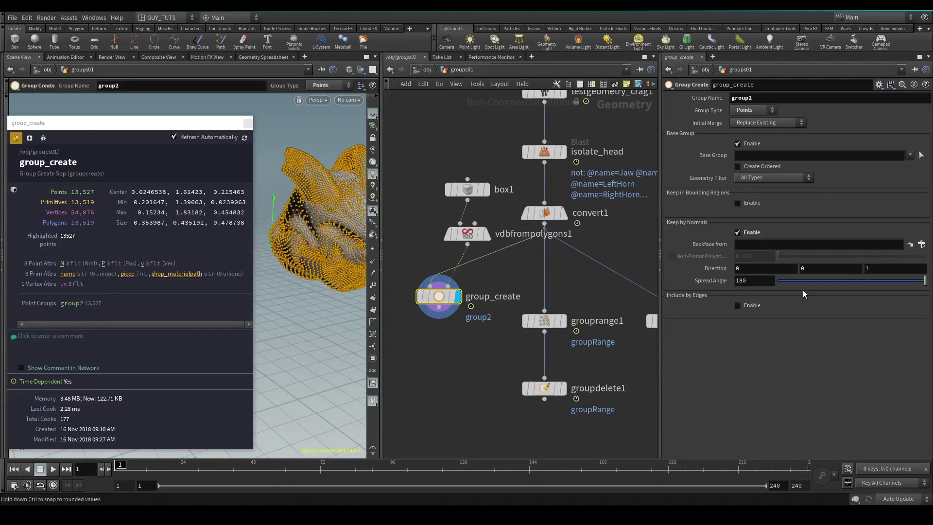
# Reduce the normals' Spread Angle to 61, close the info window and inspect the head from the side
pyautogui.moveTo(910, 284); pyautogui.dragTo(828, 283)
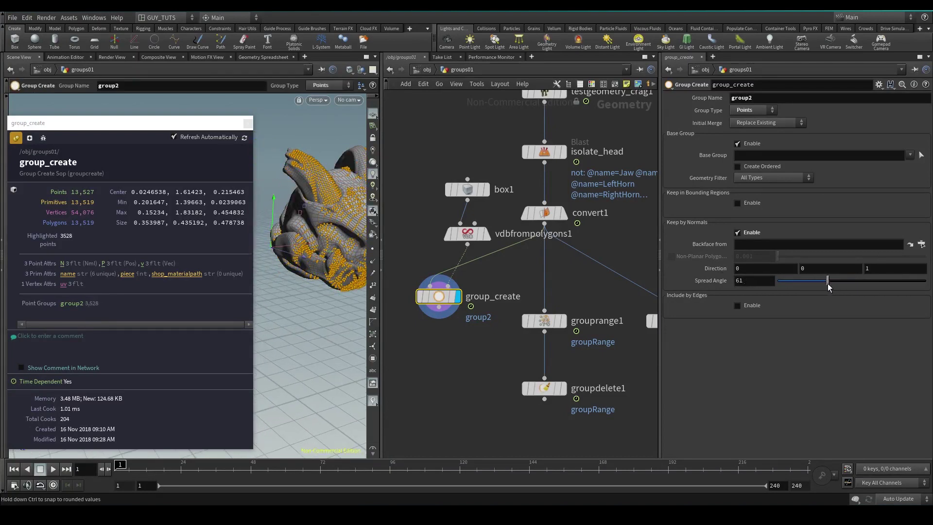
pyautogui.press('Escape')
pyautogui.moveTo(273, 189); pyautogui.dragTo(336, 207)
pyautogui.click(249, 125)
pyautogui.keyDown('alt'); pyautogui.moveTo(219, 172); pyautogui.dragTo(264, 229); pyautogui.keyUp('alt')
pyautogui.press('Return')
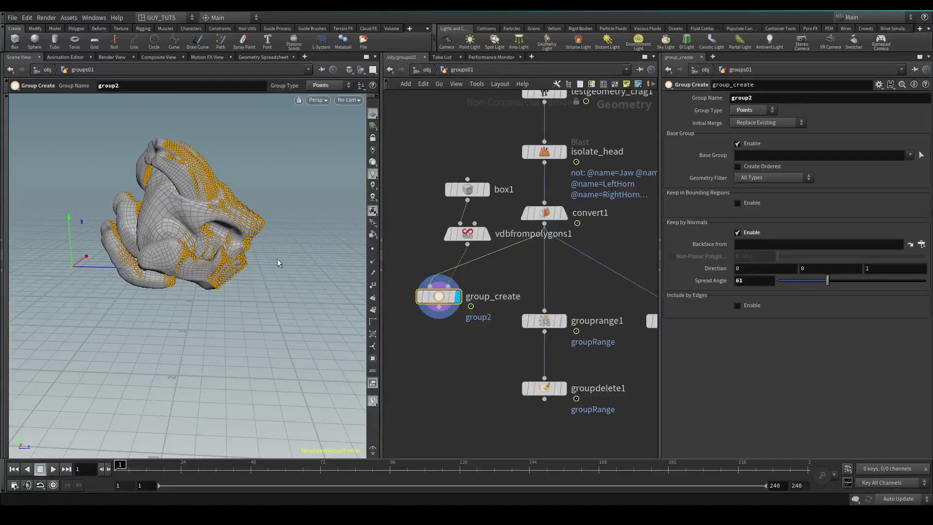
# Set the normals' direction to 0, 1, 0 with a Spread Angle of 63.9, and change the group type to Primitives
pyautogui.moveTo(829, 282)
pyautogui.mouseDown()
pyautogui.moveTo(804, 284)
pyautogui.moveTo(844, 280)
pyautogui.moveTo(831, 280)
pyautogui.mouseUp()
pyautogui.click(869, 270)
pyautogui.write('0')
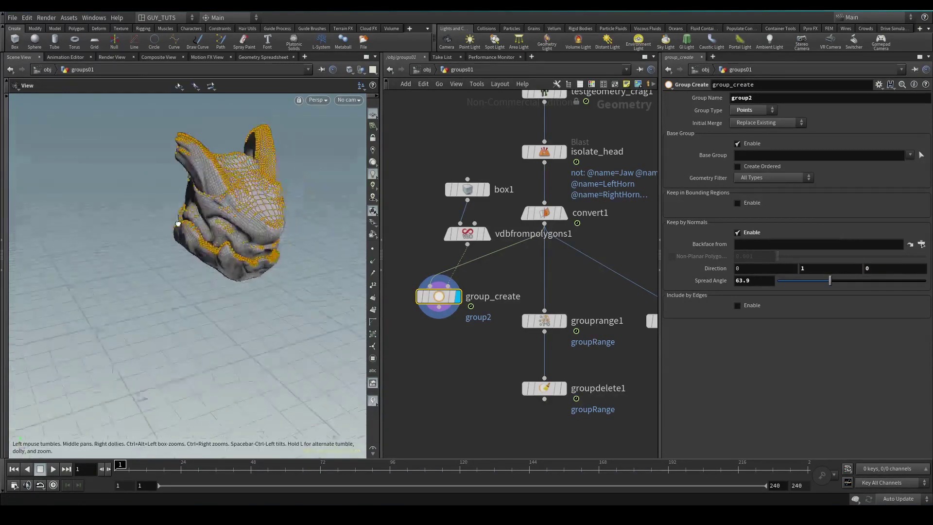
pyautogui.keyDown('alt'); pyautogui.moveTo(229, 214); pyautogui.dragTo(243, 217); pyautogui.keyUp('alt')
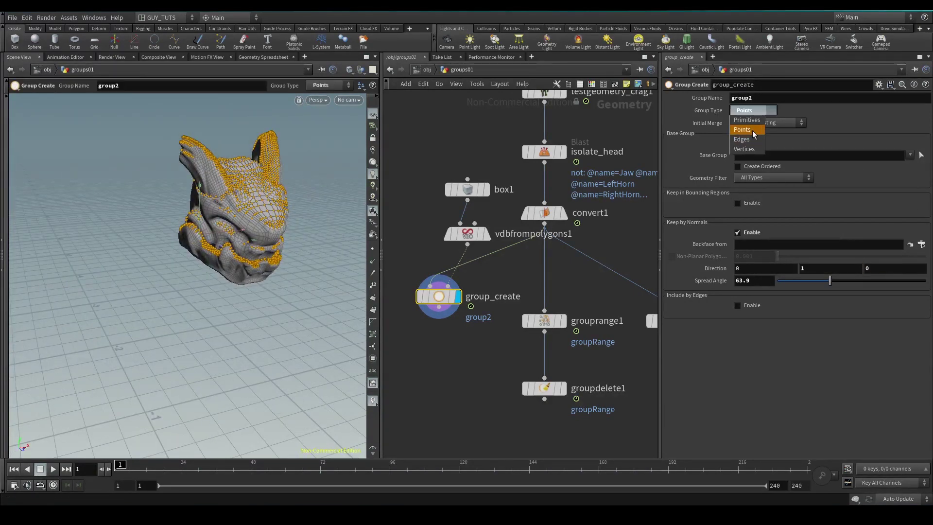
pyautogui.click(753, 120)
pyautogui.moveTo(125, 225); pyautogui.dragTo(272, 229)
# Add a Scatter node wired to group_create's output and place it below that node
pyautogui.click(440, 308)
pyautogui.press('Tab')
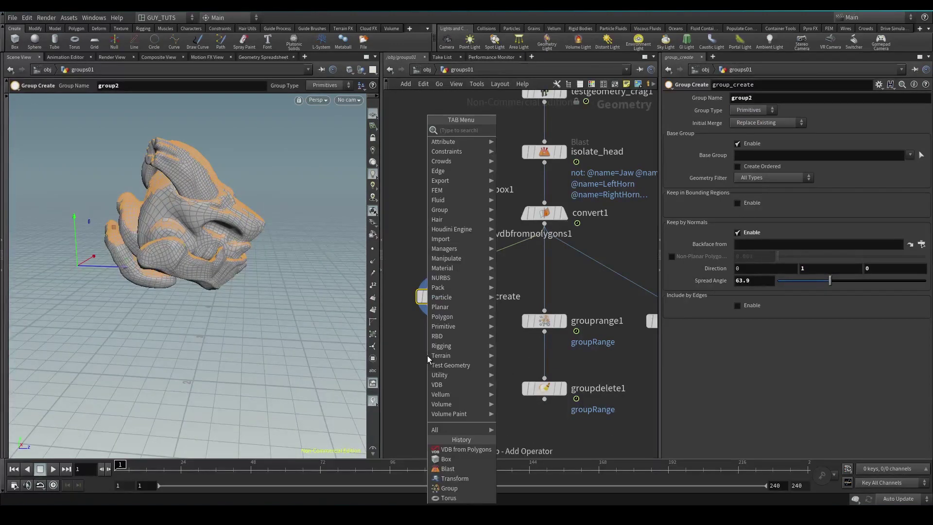
pyautogui.write('scat')
pyautogui.press('Return')
pyautogui.click(427, 356)
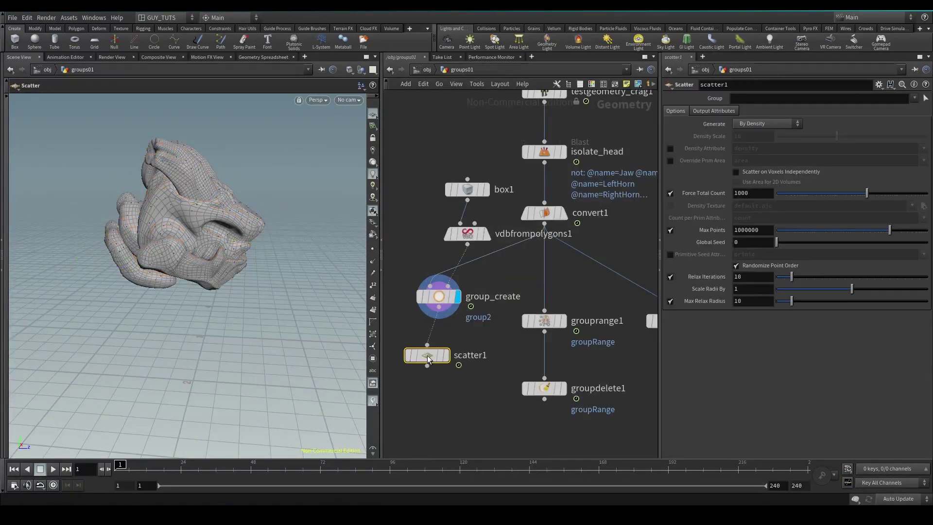
# Display the scatter1 node's result and restrict its scattering to the group2 primitive group
pyautogui.click(446, 355)
pyautogui.click(913, 98)
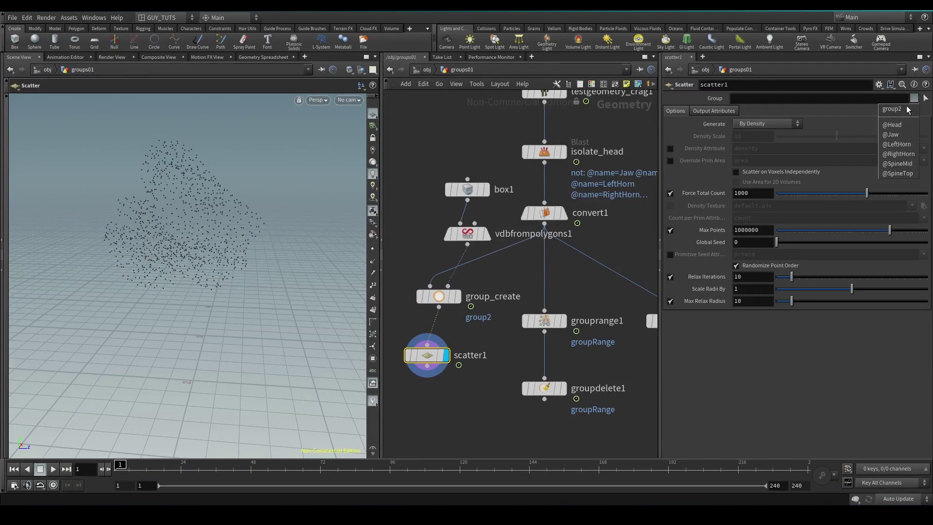
pyautogui.click(905, 109)
pyautogui.press('Escape')
pyautogui.moveTo(282, 219)
pyautogui.mouseDown()
pyautogui.moveTo(215, 239)
pyautogui.moveTo(299, 213)
pyautogui.mouseUp()
# Add a Merge node below, wire scatter1 and group_create into it, and display the merged result
pyautogui.moveTo(427, 356); pyautogui.dragTo(403, 344)
pyautogui.press('Tab')
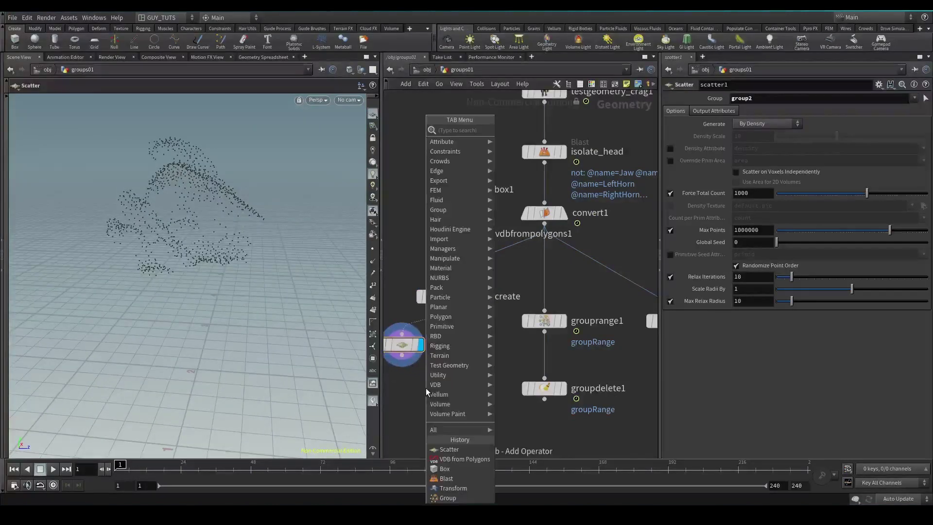
pyautogui.write('merg')
pyautogui.press('Return')
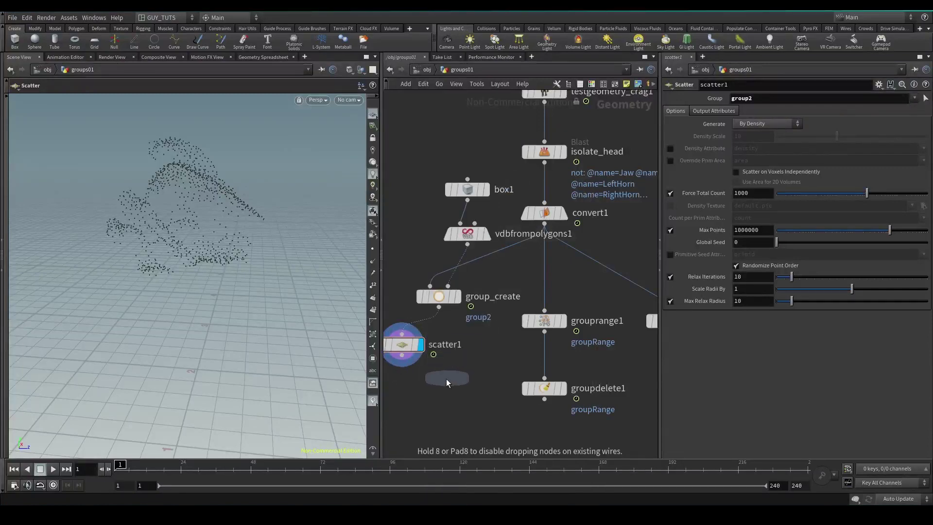
pyautogui.click(446, 378)
pyautogui.moveTo(403, 356); pyautogui.dragTo(434, 369)
pyautogui.moveTo(439, 307); pyautogui.dragTo(445, 369)
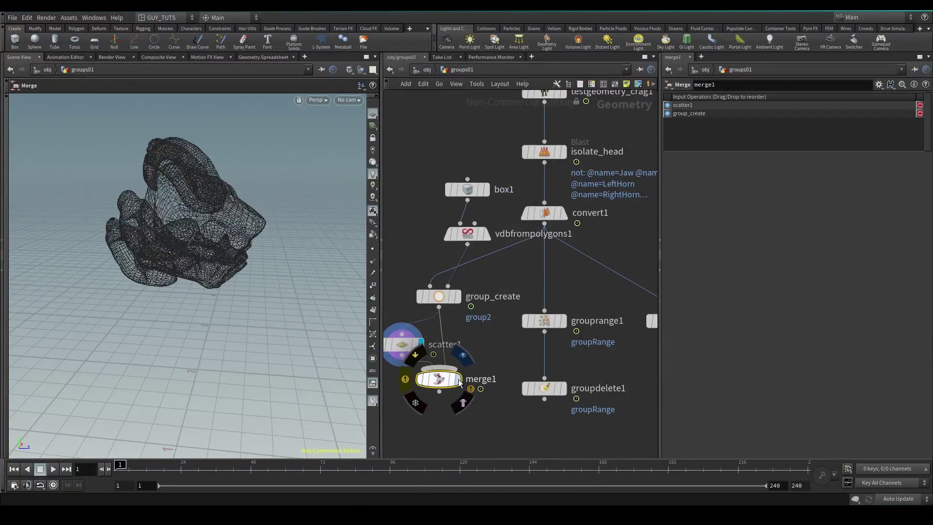
pyautogui.click(458, 379)
# Turn off Relax Iterations on scatter1 and raise its Force Total Count to 9635
pyautogui.moveTo(301, 218); pyautogui.dragTo(246, 216)
pyautogui.click(404, 344)
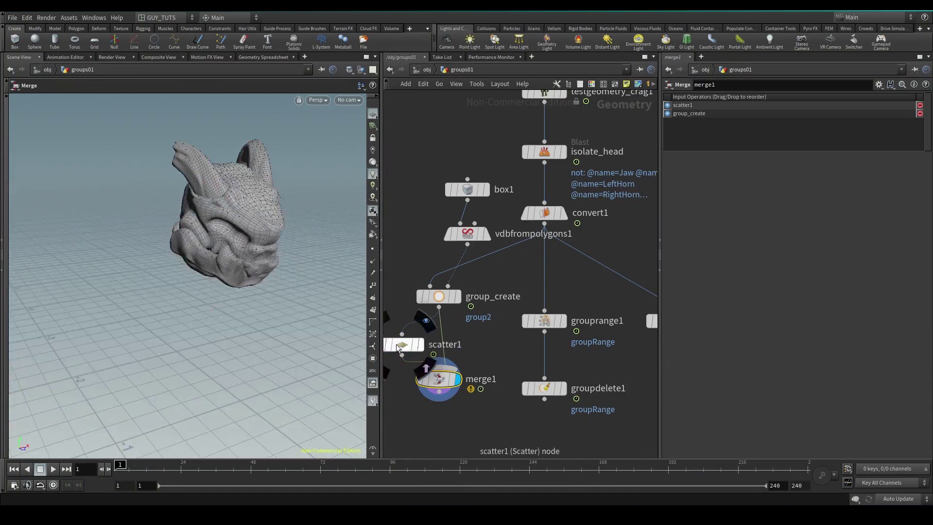
pyautogui.click(671, 277)
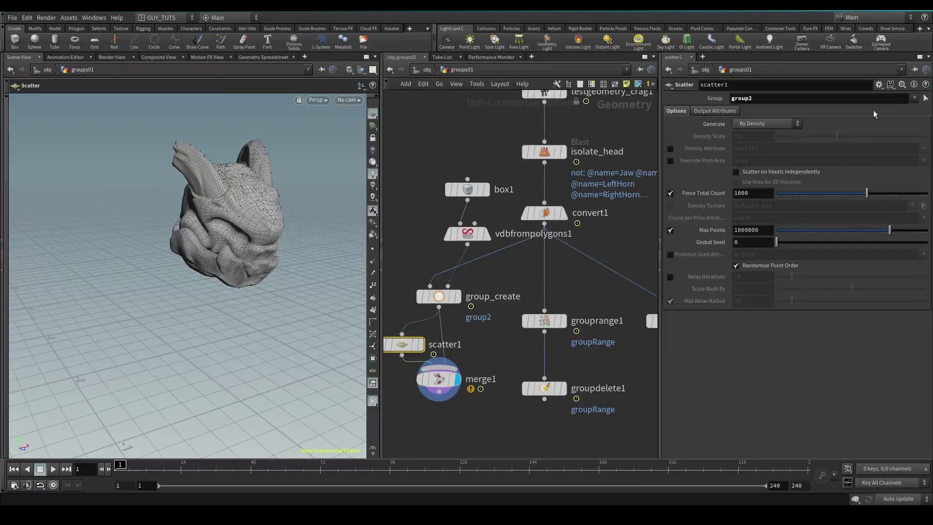
pyautogui.moveTo(868, 194); pyautogui.dragTo(897, 194)
pyautogui.keyDown('alt'); pyautogui.moveTo(287, 187); pyautogui.dragTo(200, 216); pyautogui.keyUp('alt')
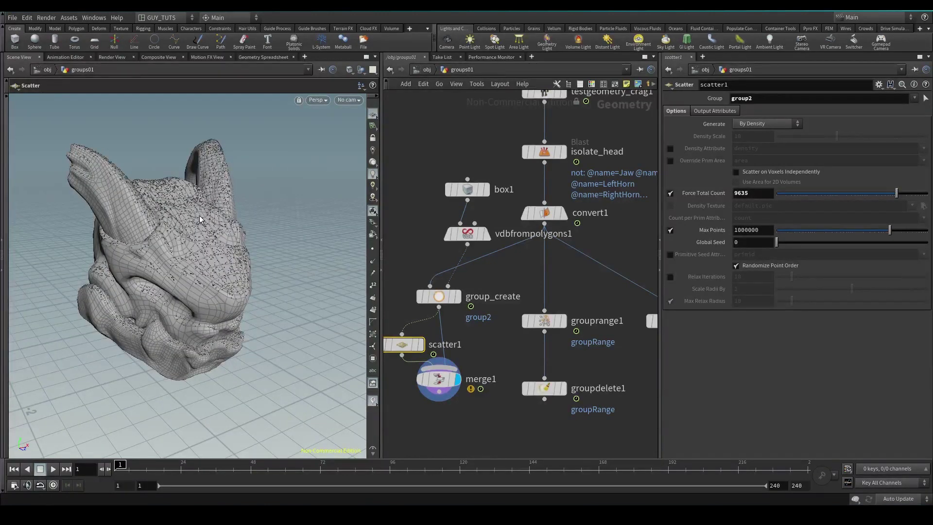
pyautogui.press('Escape')
pyautogui.moveTo(195, 234); pyautogui.dragTo(155, 255)
pyautogui.press('Return')
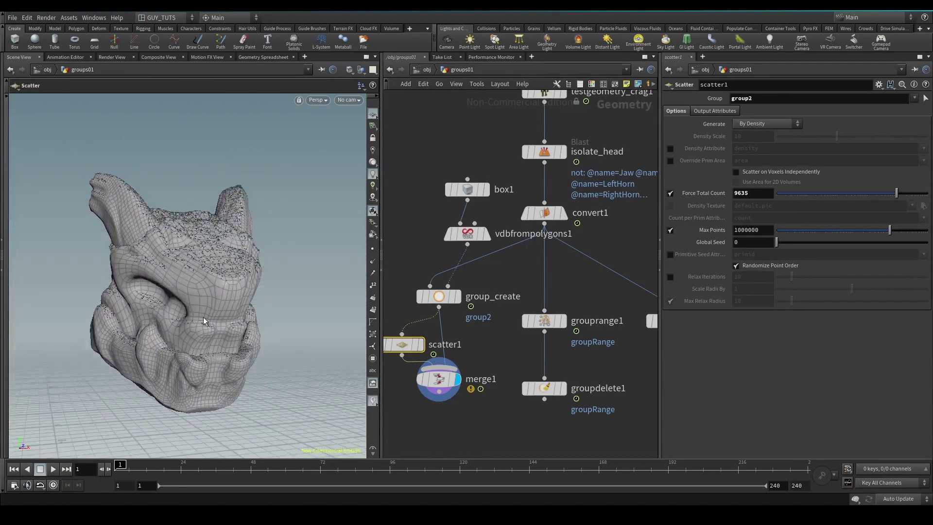
pyautogui.keyDown('alt'); pyautogui.moveTo(204, 321); pyautogui.dragTo(250, 185); pyautogui.keyUp('alt')
# Select the scatter1 and merge1 nodes together in the network
pyautogui.moveTo(492, 401); pyautogui.dragTo(518, 393, button='middle')
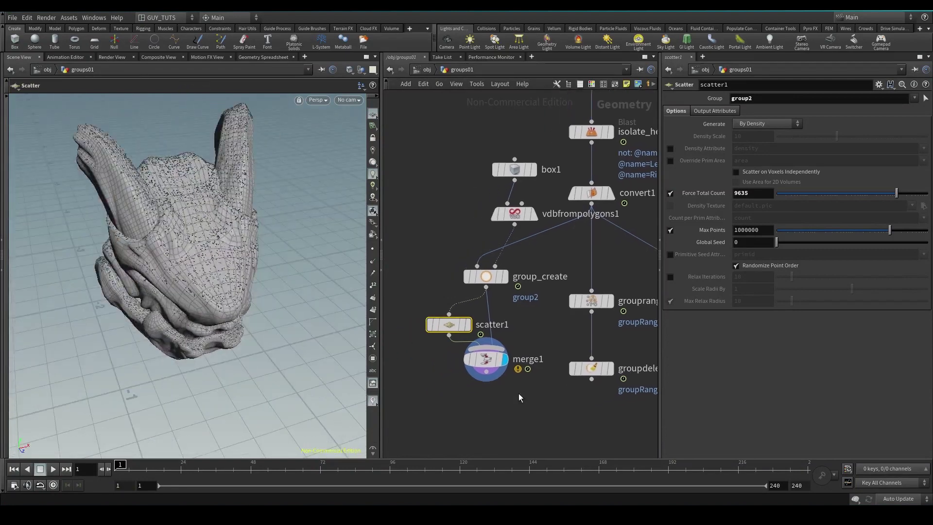
pyautogui.moveTo(528, 405); pyautogui.dragTo(409, 305)
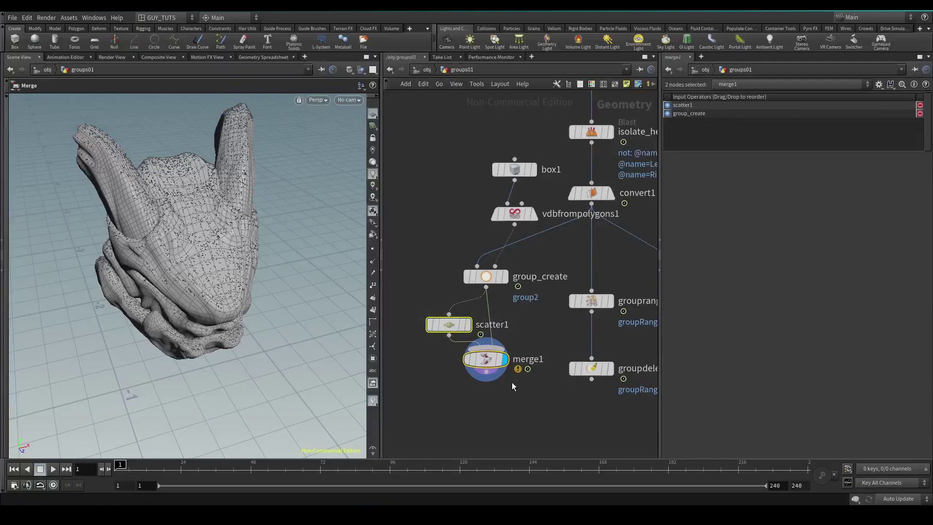